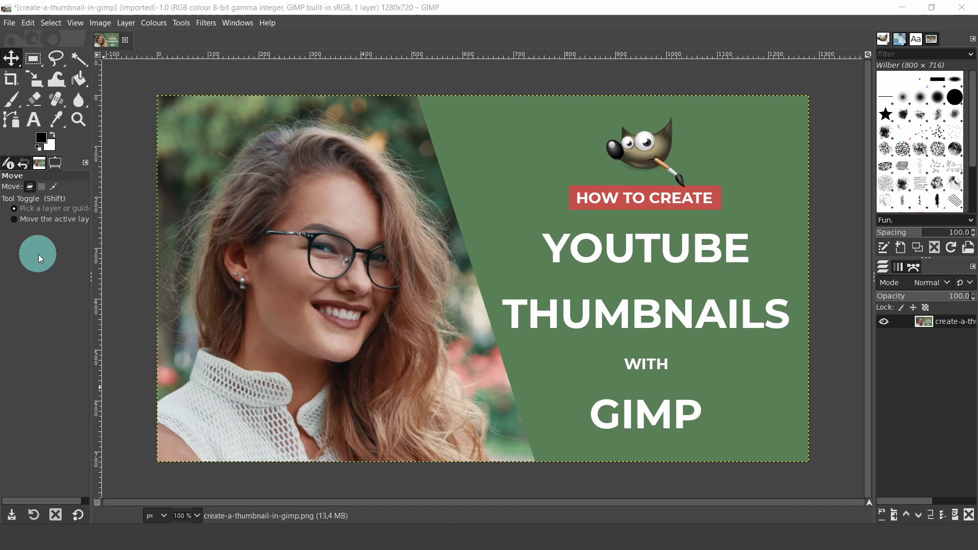
Step: Create a new 1280×720 image with Fill with set to Transparency
{"action": "left_click", "coordinate": [9, 22]}
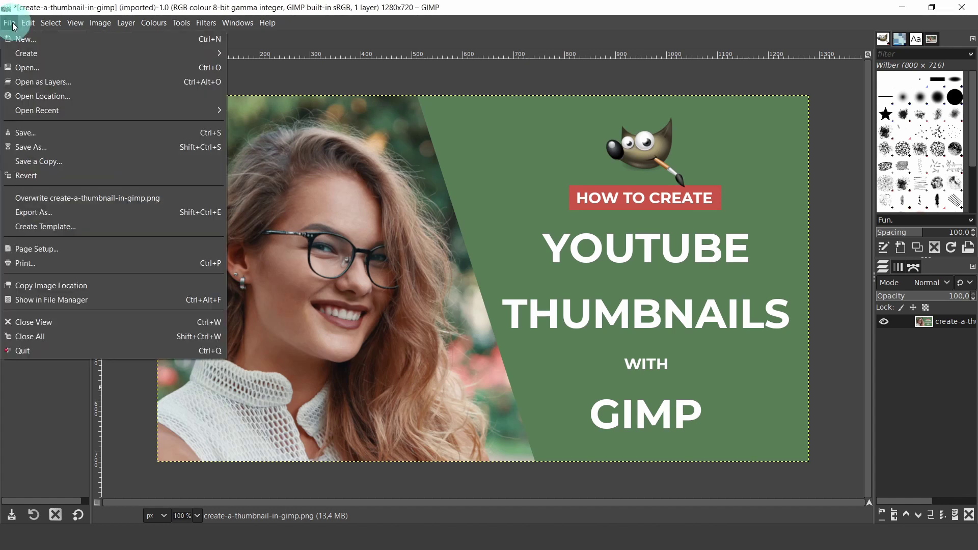
{"action": "left_click", "coordinate": [30, 39]}
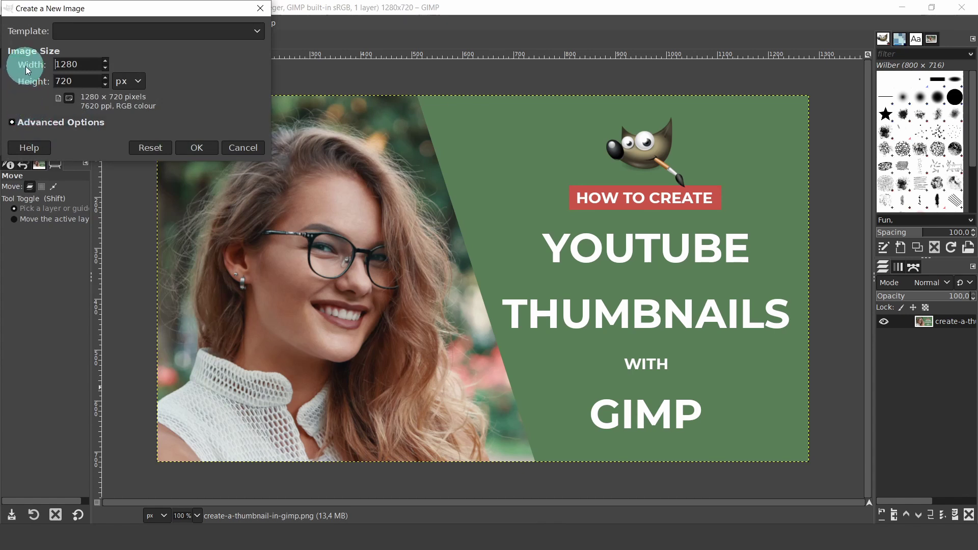
{"action": "left_click", "coordinate": [65, 121]}
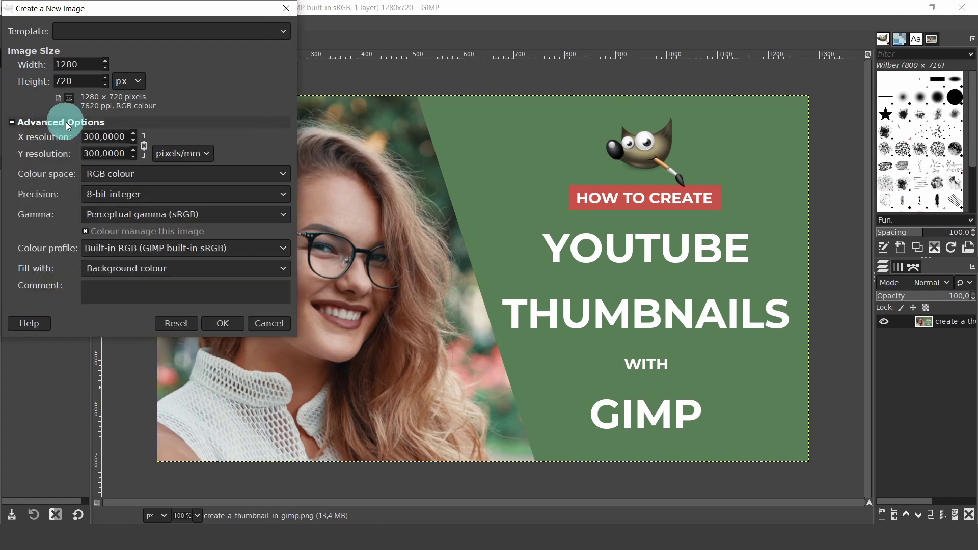
{"action": "double_click", "coordinate": [91, 137]}
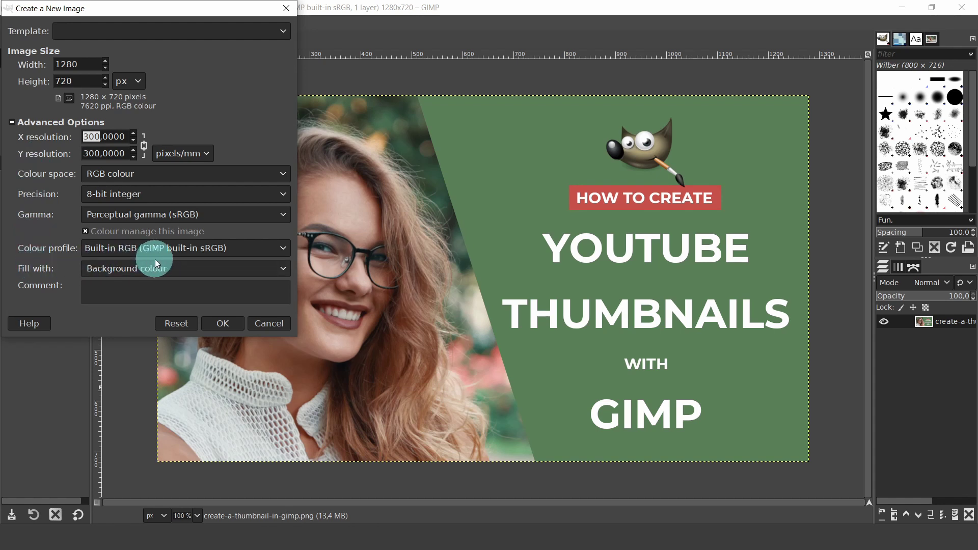
{"action": "left_click", "coordinate": [285, 269]}
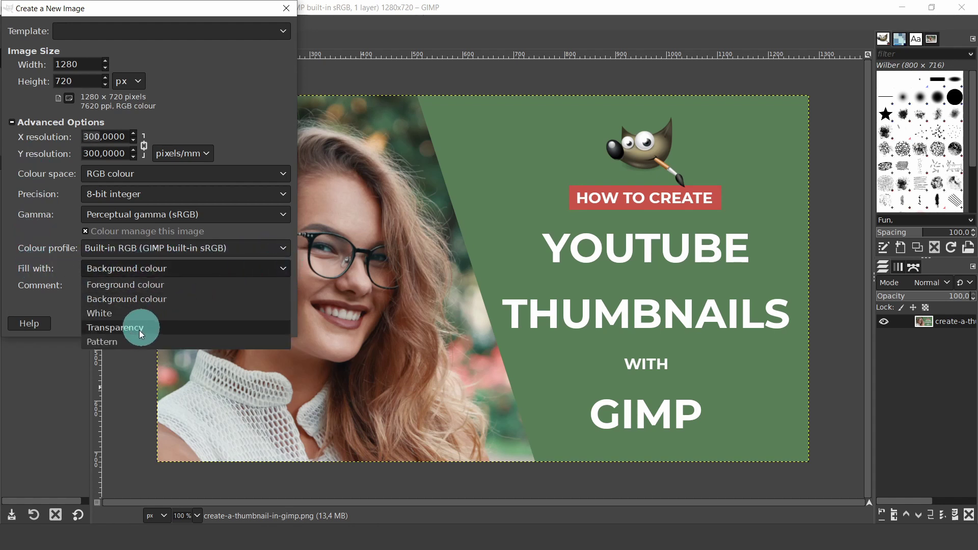
{"action": "left_click", "coordinate": [127, 325]}
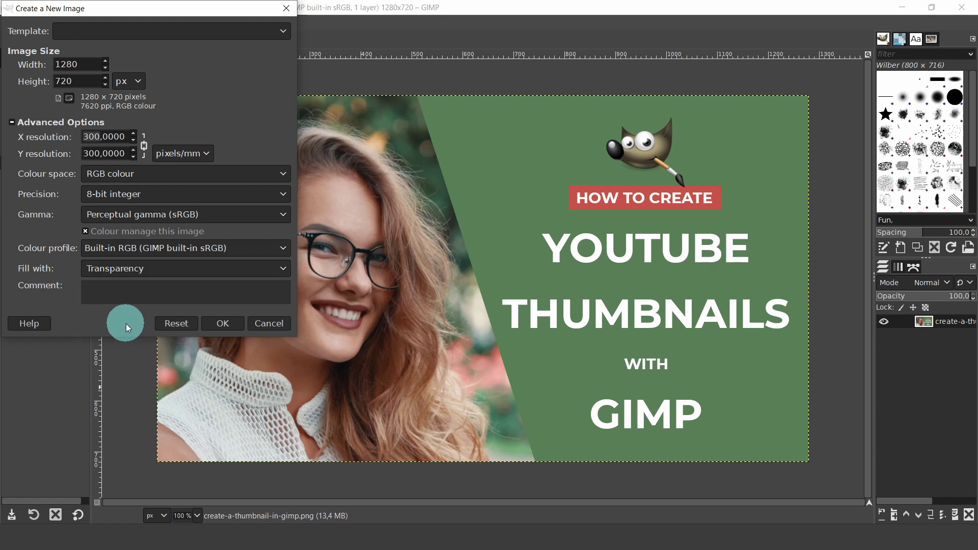
{"action": "left_click", "coordinate": [216, 322]}
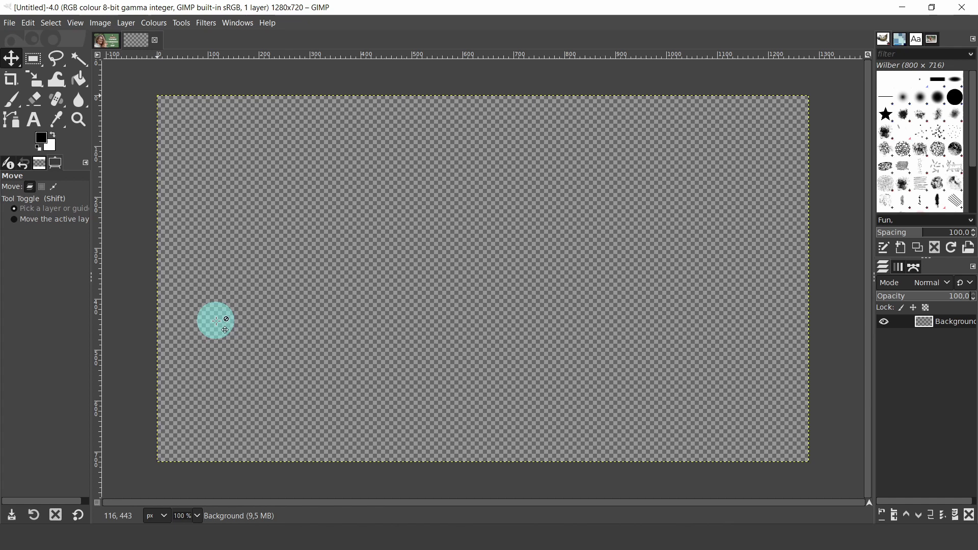
Step: Open positive-woman-having-break-from-city-noise_7121018.jpg as a layer over the transparent background
{"action": "left_click", "coordinate": [10, 24]}
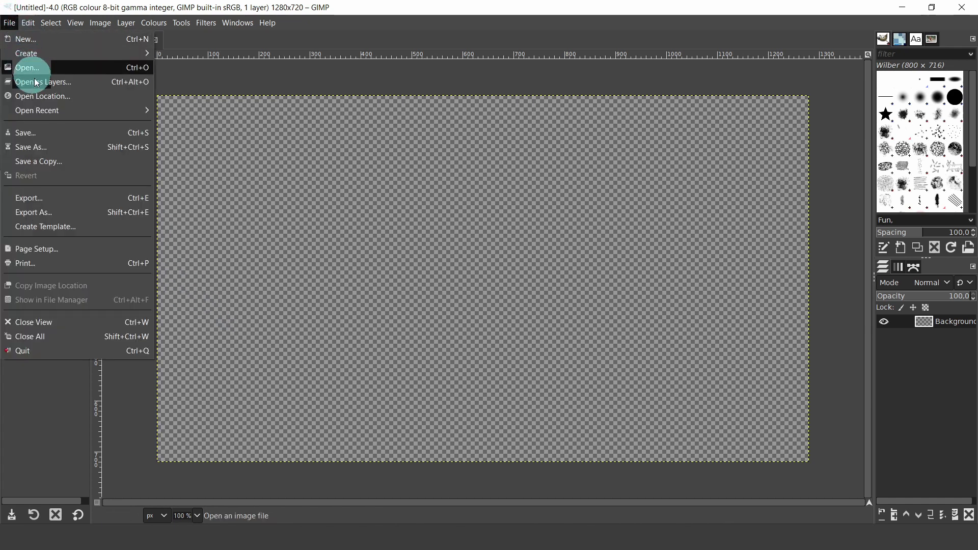
{"action": "left_click", "coordinate": [70, 83]}
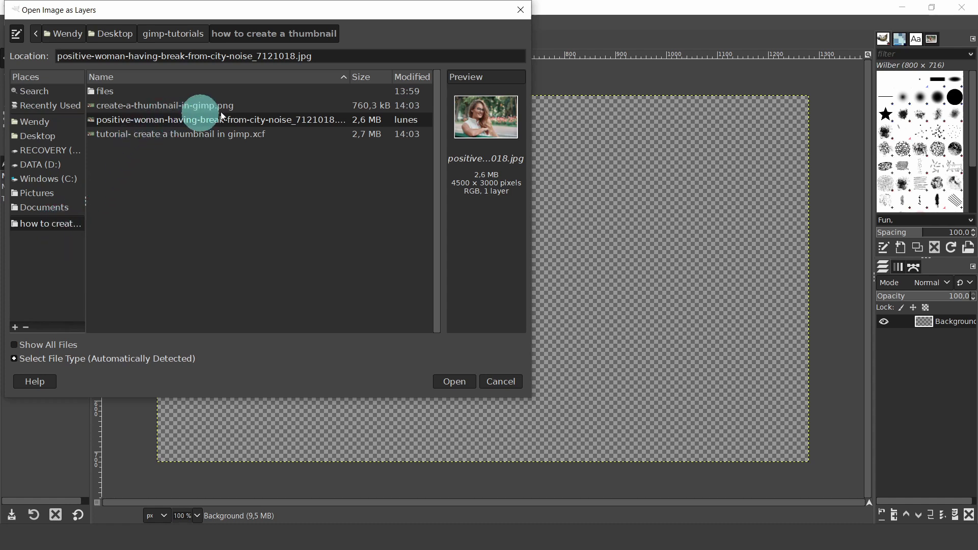
{"action": "left_click", "coordinate": [453, 382]}
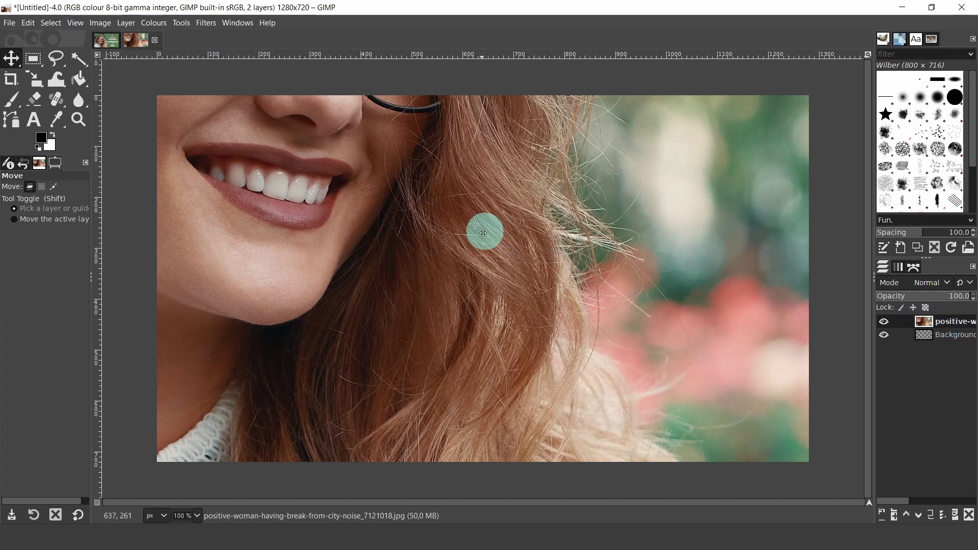
Step: In Scale Layer, enter a width of 1500 px so the linked height becomes 1000 px
{"action": "left_click", "coordinate": [124, 24]}
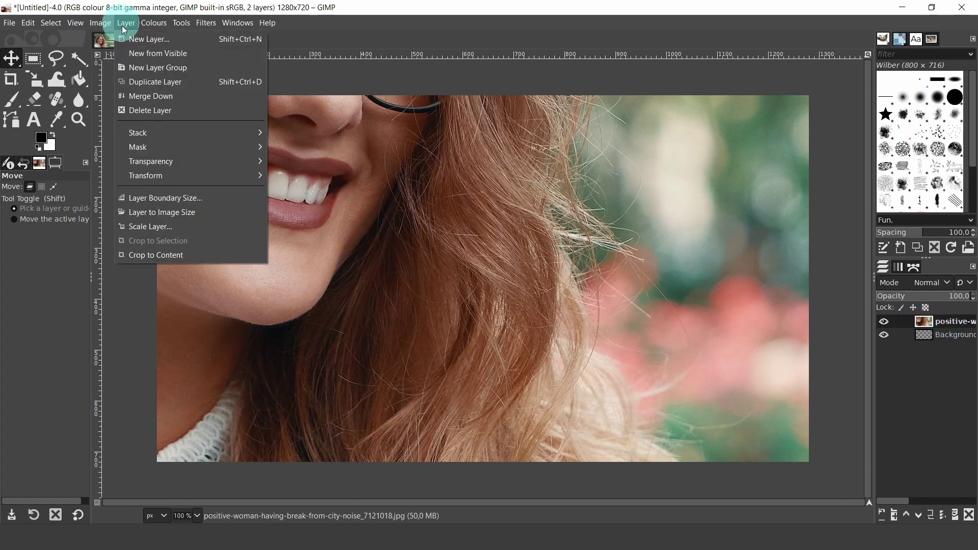
{"action": "left_click", "coordinate": [140, 231]}
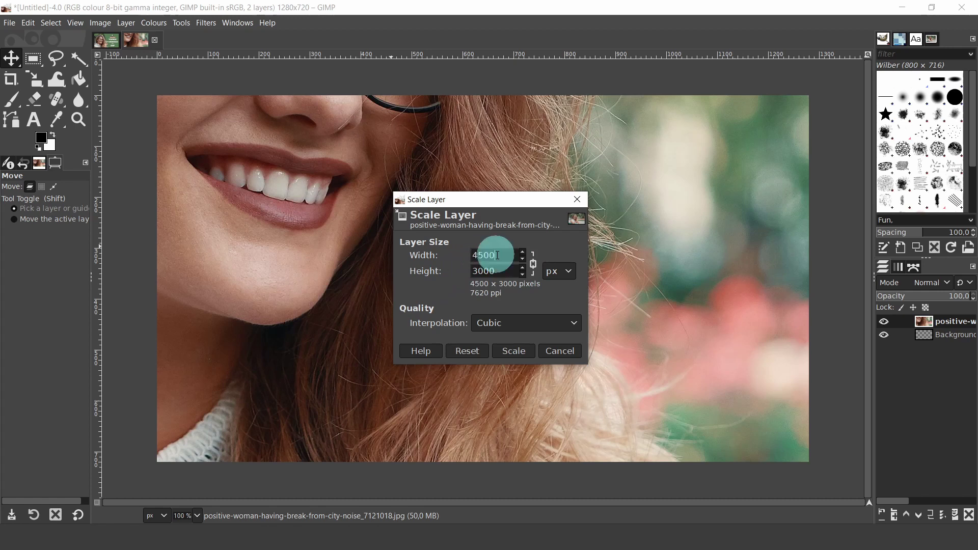
{"action": "left_click_drag", "start_coordinate": [497, 255], "coordinate": [457, 253]}
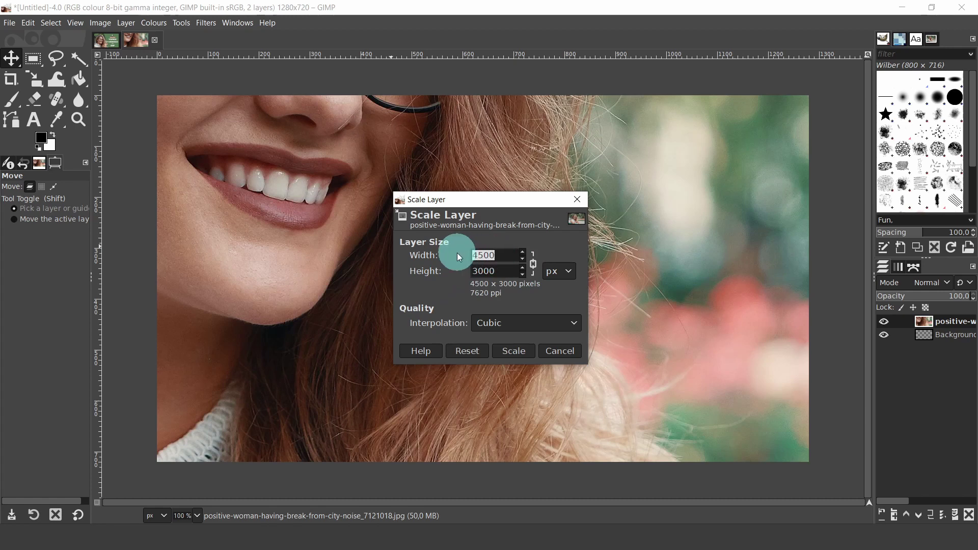
{"action": "type", "text": "1500"}
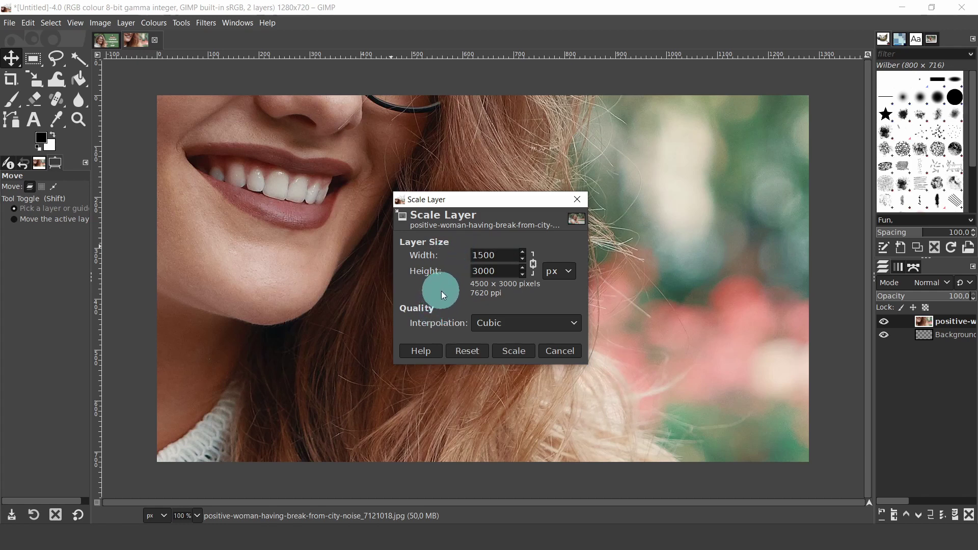
{"action": "key", "text": "Return"}
{"action": "double_click", "coordinate": [486, 253]}
{"action": "key", "text": "End"}
Step: Apply the 1500×1000 scale, then drag the photo left and down on the canvas
{"action": "left_click", "coordinate": [517, 352]}
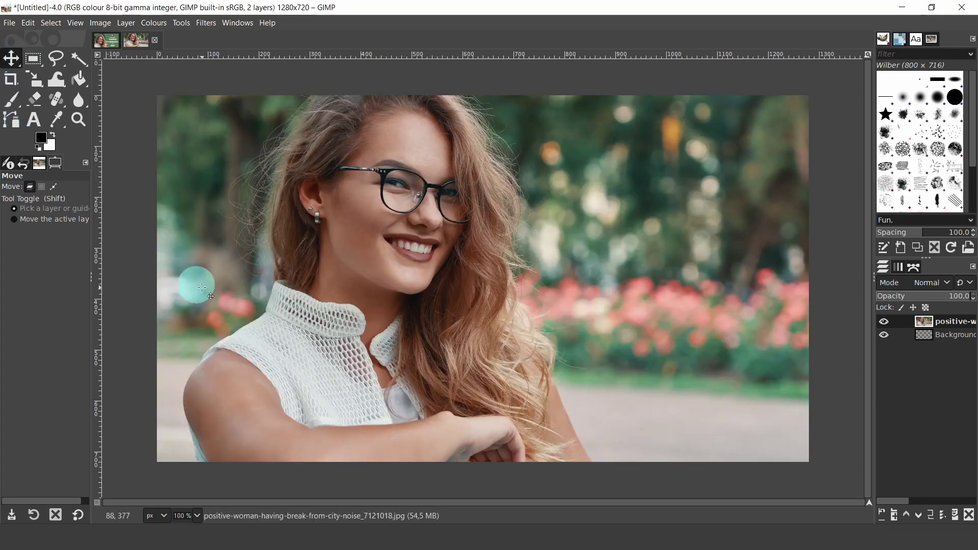
{"action": "left_click_drag", "start_coordinate": [415, 337], "coordinate": [375, 382]}
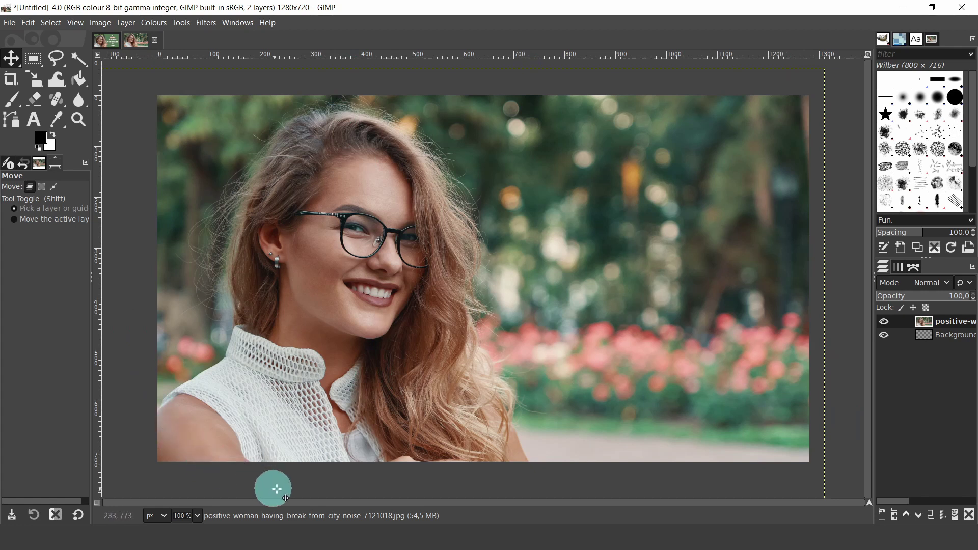
{"action": "left_click_drag", "start_coordinate": [344, 395], "coordinate": [336, 394]}
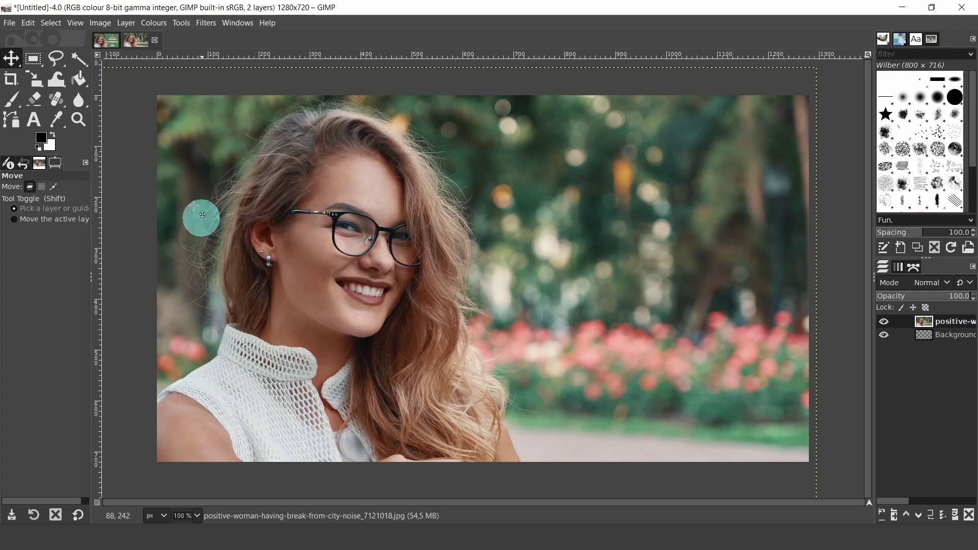
Step: Add two vertical guides by percentage, at 50% and 75% across the canvas
{"action": "left_click", "coordinate": [99, 24]}
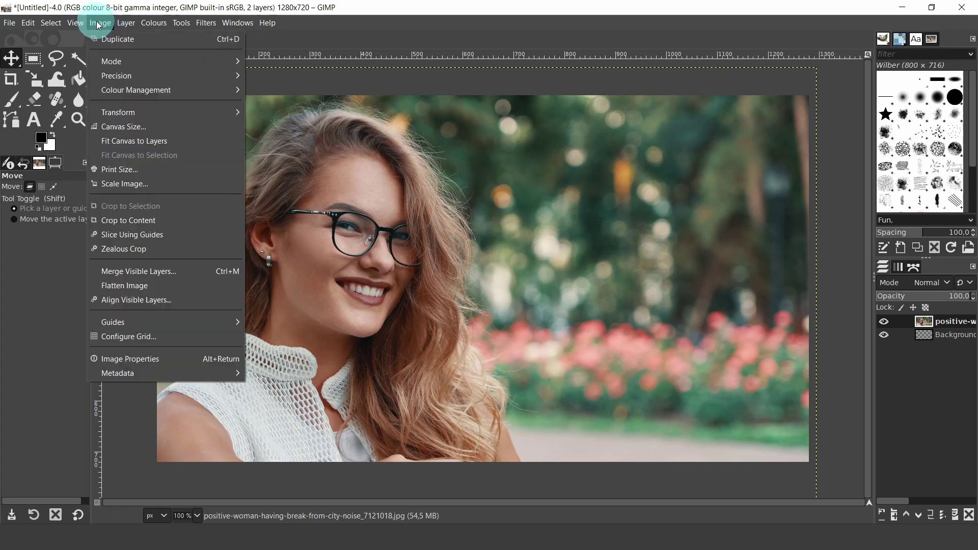
{"action": "mouse_move", "coordinate": [136, 324]}
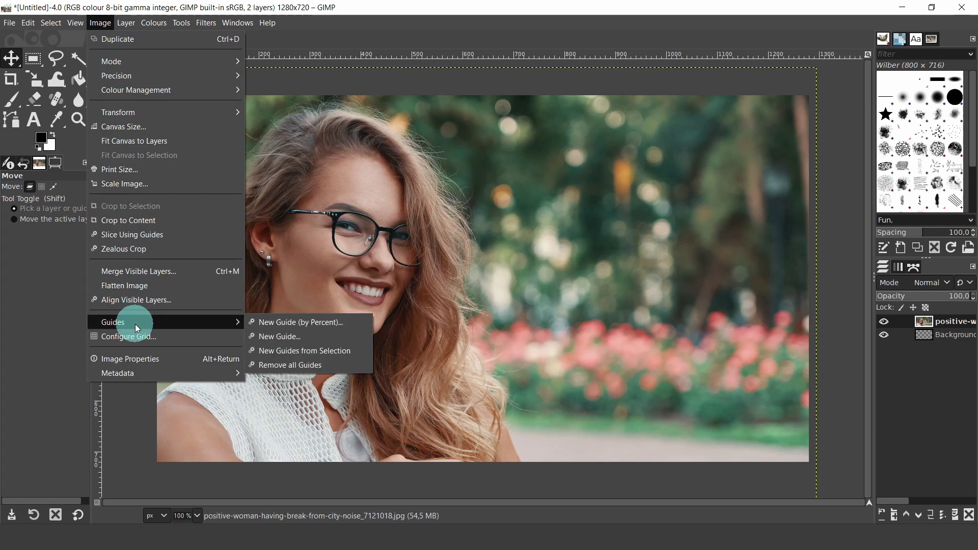
{"action": "left_click", "coordinate": [272, 324]}
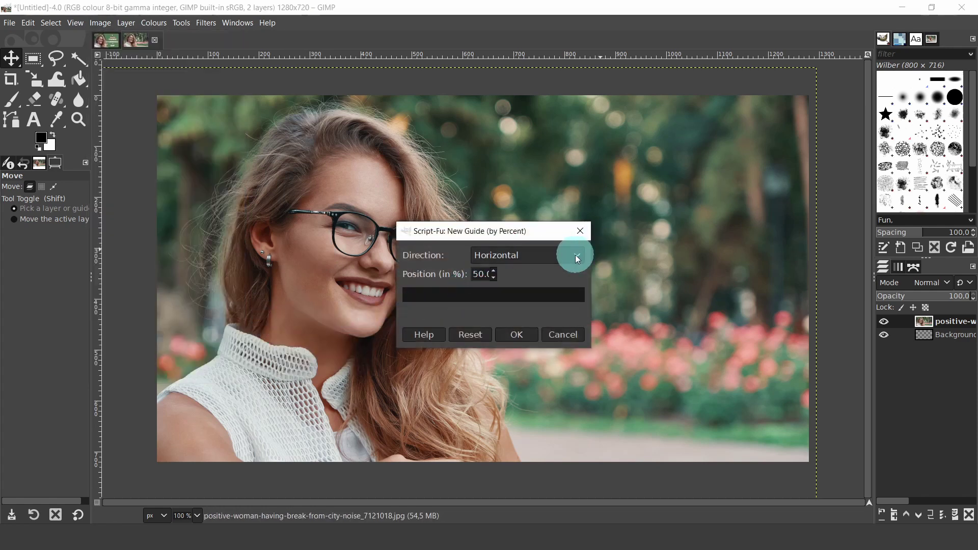
{"action": "left_click", "coordinate": [575, 254]}
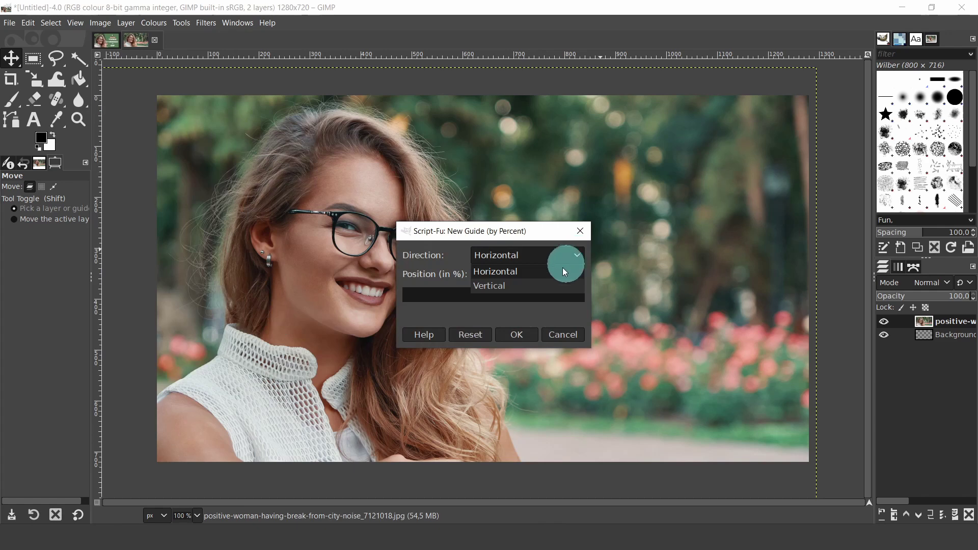
{"action": "left_click", "coordinate": [527, 284]}
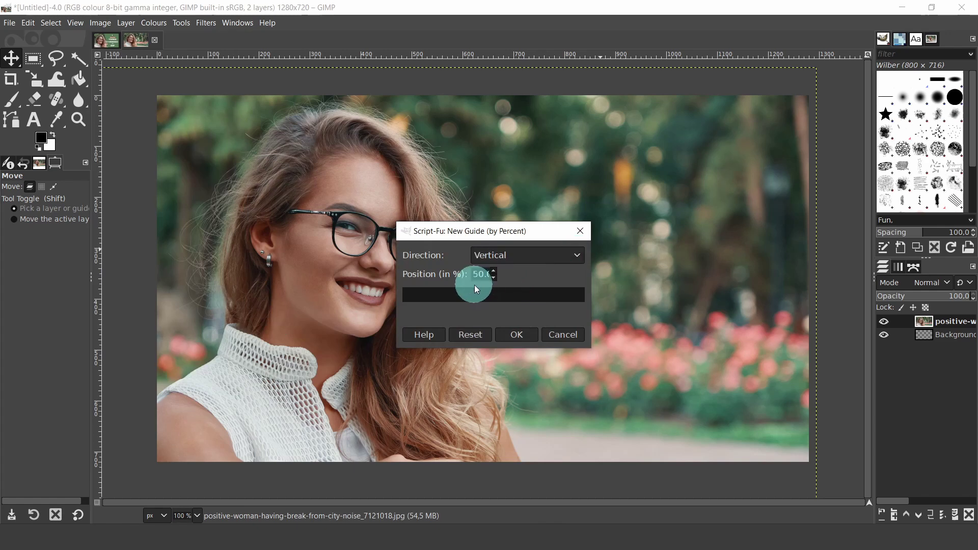
{"action": "left_click", "coordinate": [514, 335]}
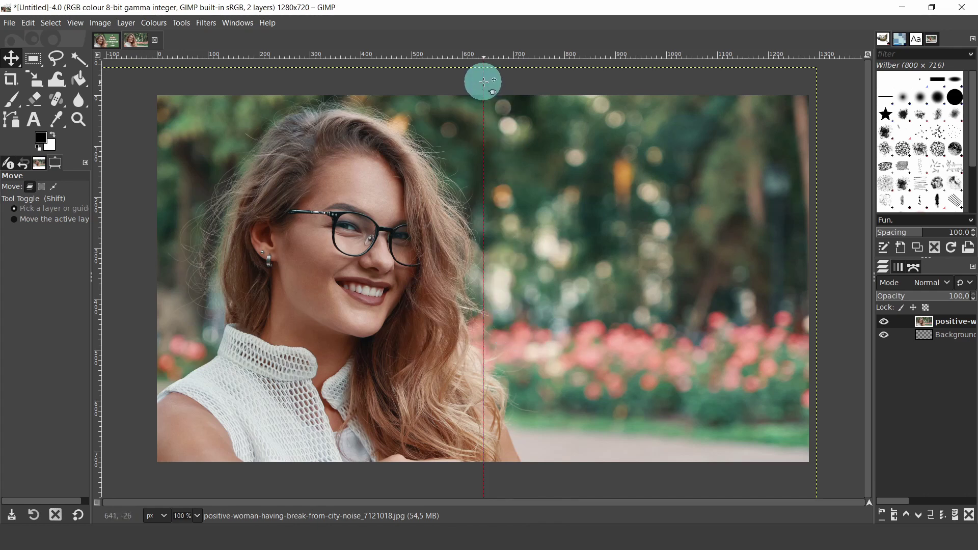
{"action": "left_click", "coordinate": [100, 23]}
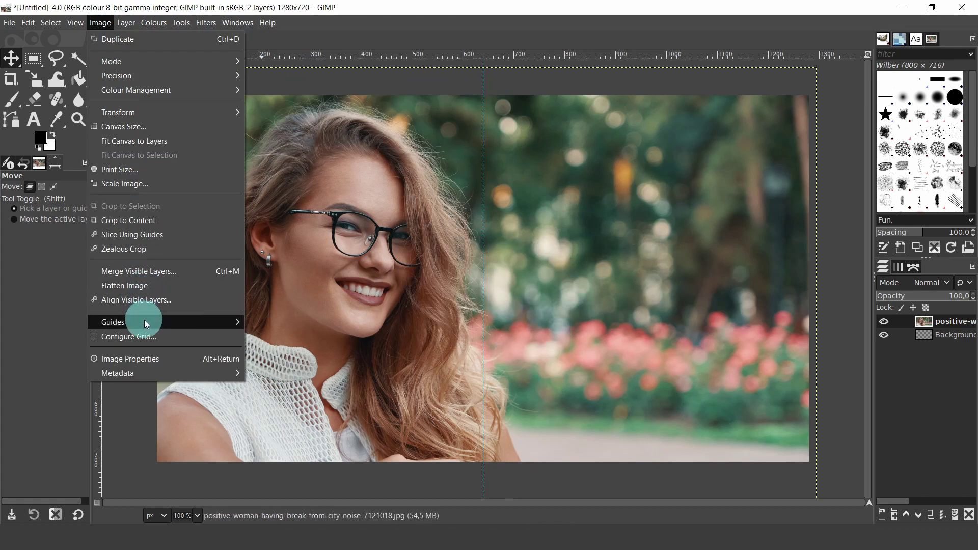
{"action": "left_click", "coordinate": [261, 322]}
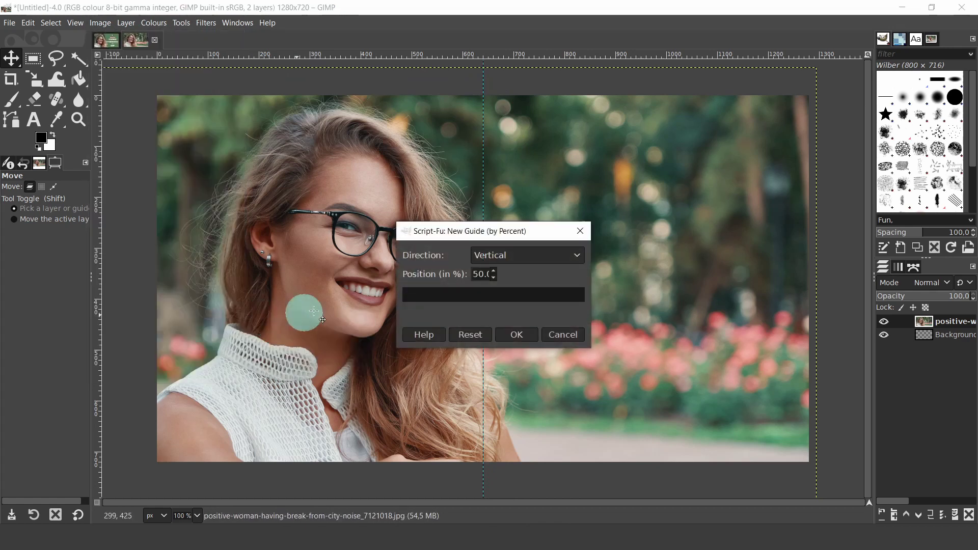
{"action": "double_click", "coordinate": [473, 275]}
{"action": "type", "text": "7"}
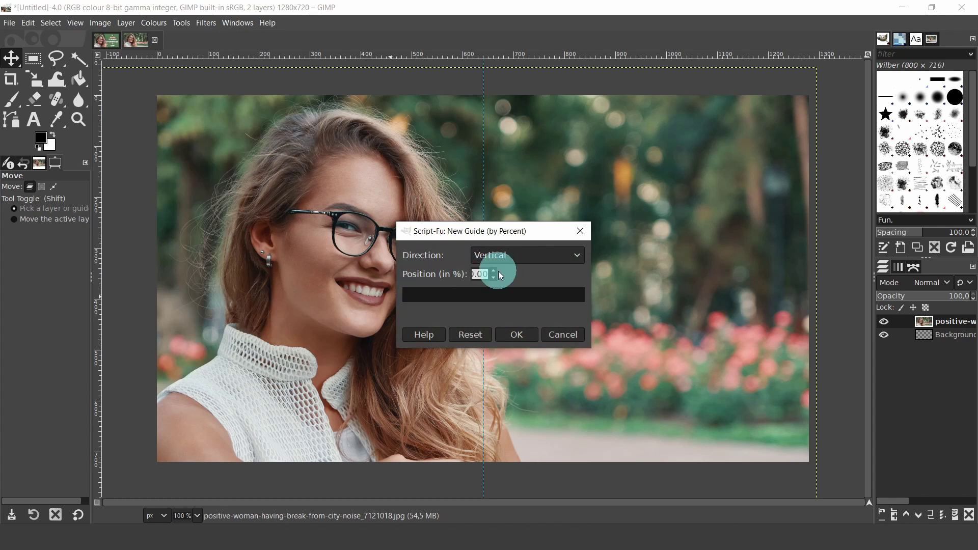
{"action": "type", "text": "5"}
{"action": "left_click", "coordinate": [516, 334]}
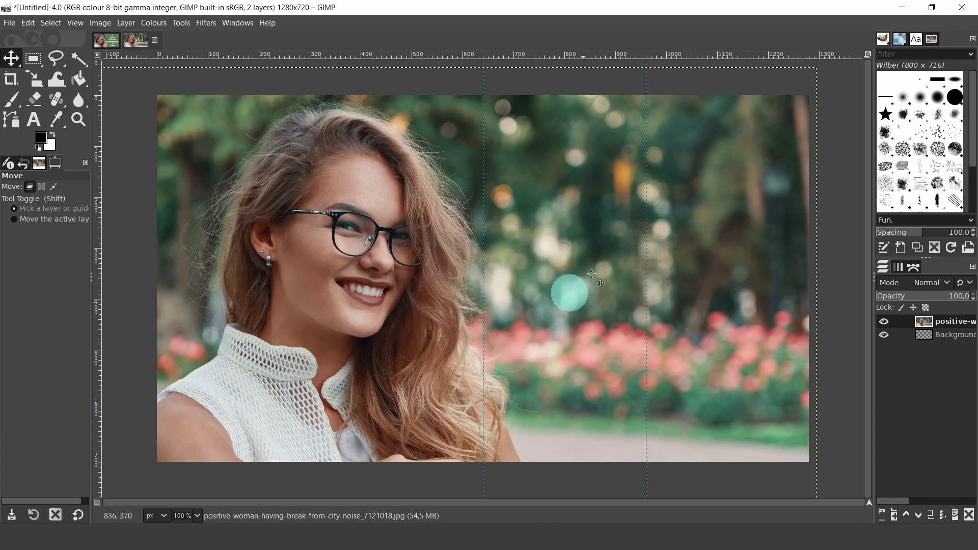
Step: Adjust the 75% guide and turn on Snap to Guides
{"action": "left_click_drag", "start_coordinate": [641, 105], "coordinate": [645, 86]}
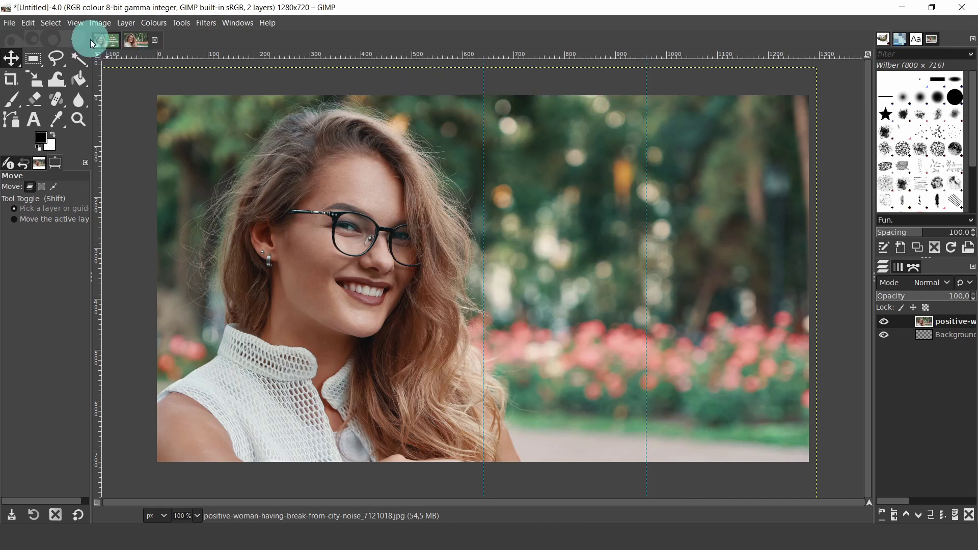
{"action": "left_click", "coordinate": [74, 22]}
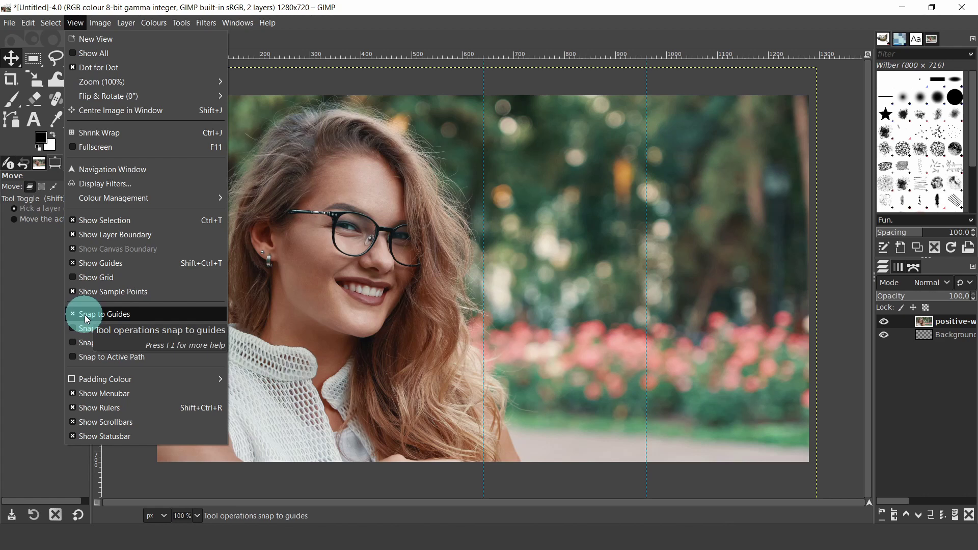
{"action": "left_click", "coordinate": [32, 252]}
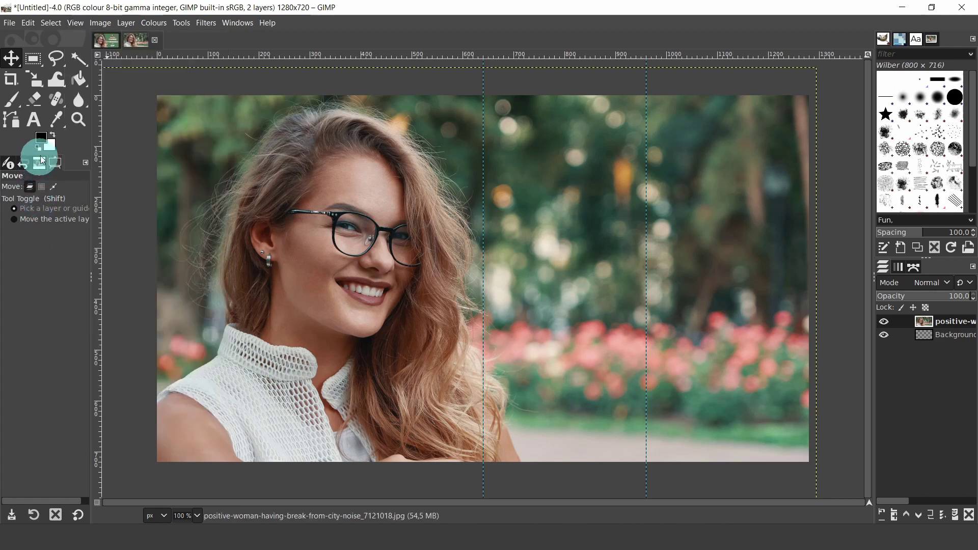
Step: Choose the Text tool with the regular Montserrat font at size 30 px
{"action": "left_click", "coordinate": [35, 118]}
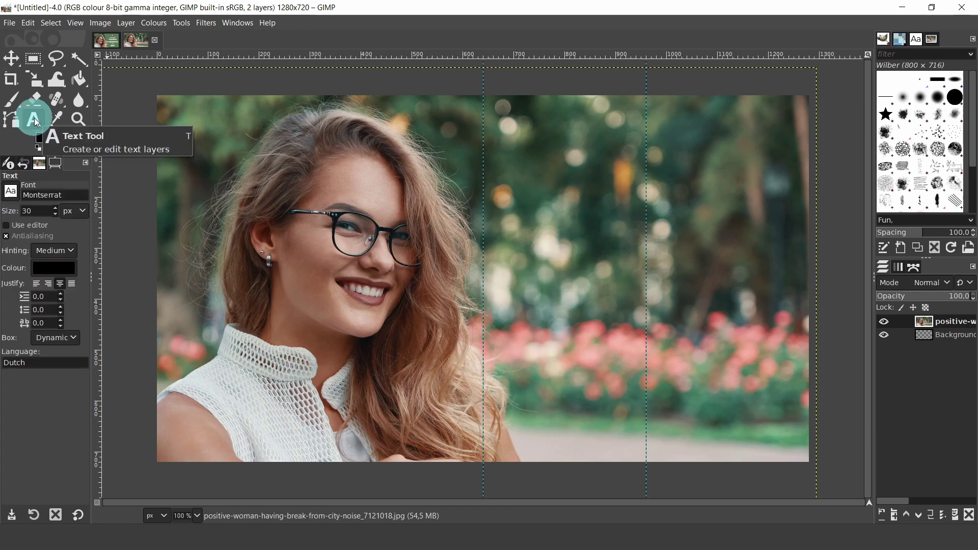
{"action": "left_click", "coordinate": [11, 194]}
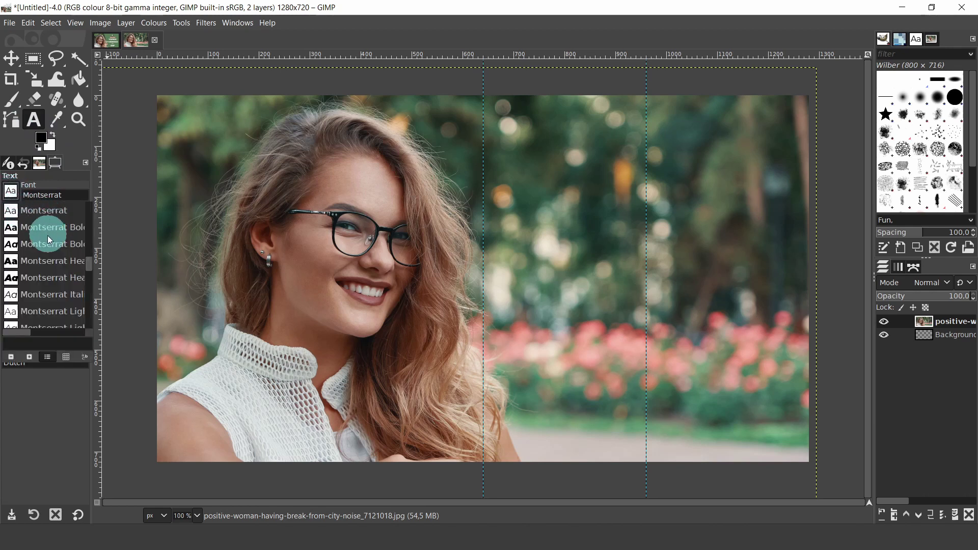
{"action": "scroll", "coordinate": [47, 235], "scroll_direction": "up", "scroll_amount": 3}
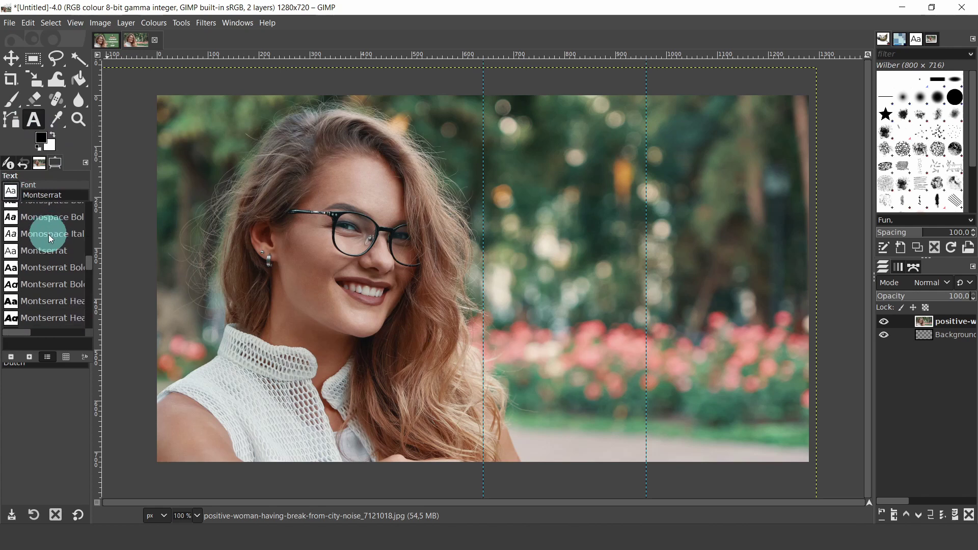
{"action": "scroll", "coordinate": [48, 234], "scroll_direction": "down", "scroll_amount": 1}
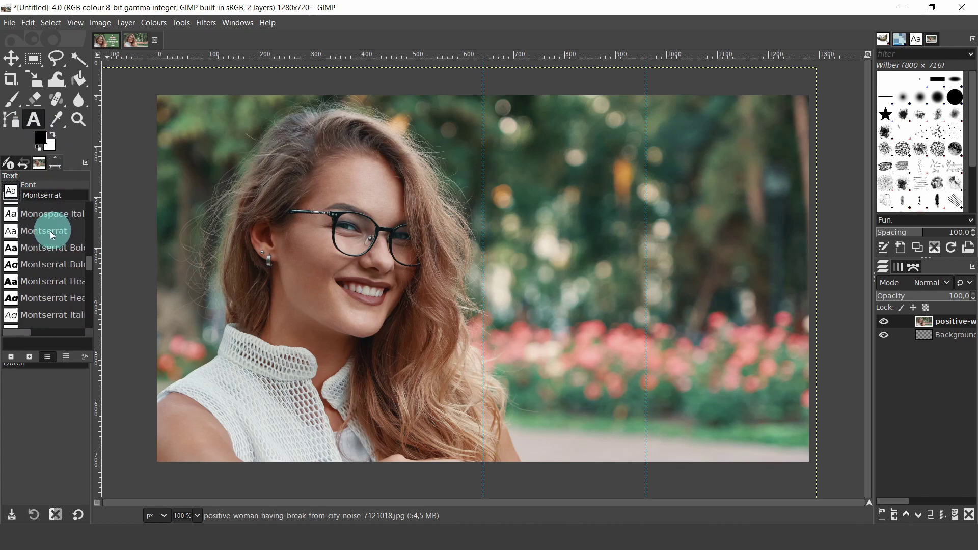
{"action": "left_click", "coordinate": [48, 196]}
{"action": "left_click", "coordinate": [71, 167]}
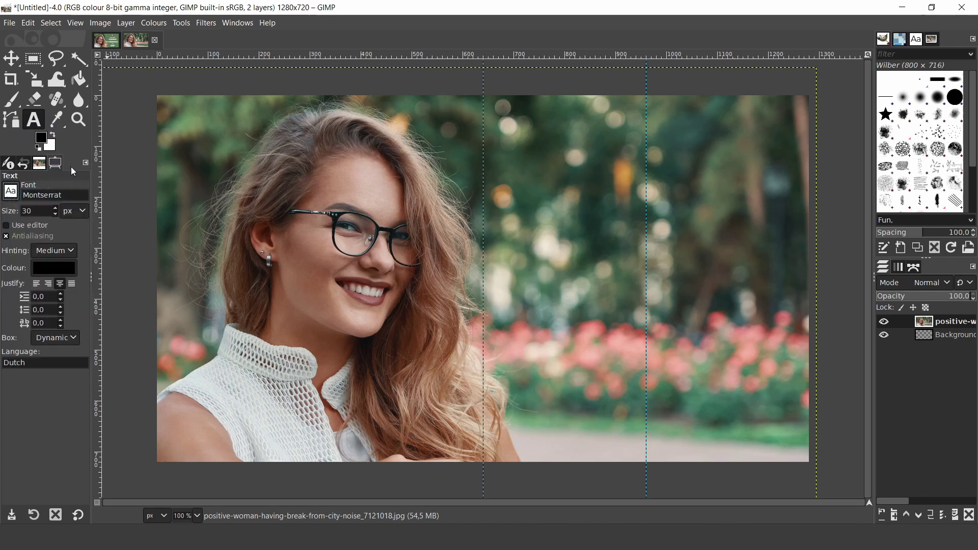
{"action": "left_click", "coordinate": [36, 211]}
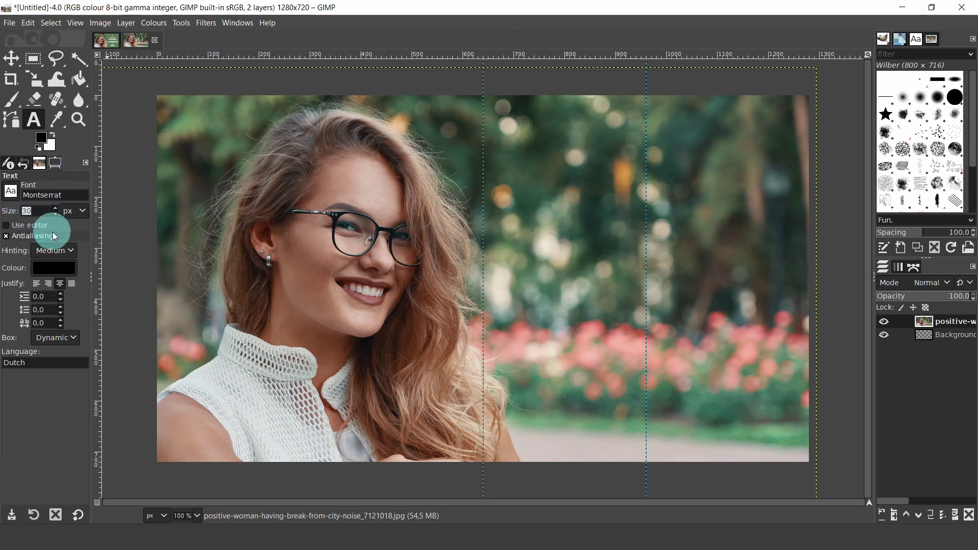
{"action": "left_click", "coordinate": [78, 209]}
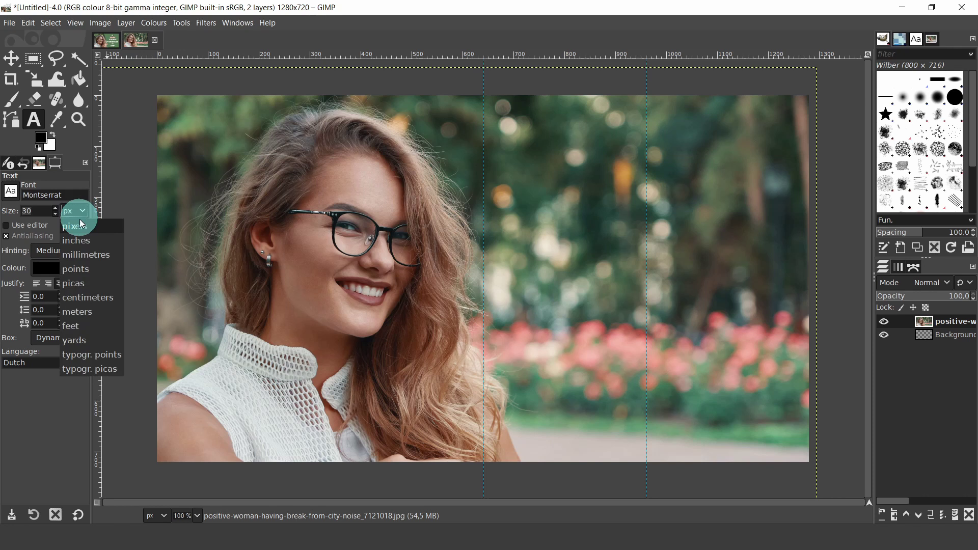
{"action": "left_click", "coordinate": [78, 210]}
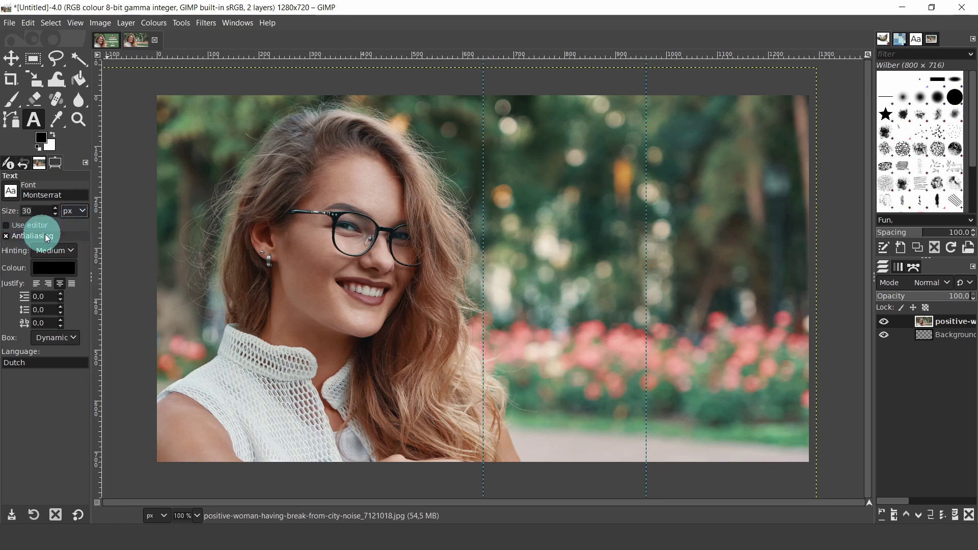
Step: Set the text colour to white (ffffff)
{"action": "left_click", "coordinate": [47, 268]}
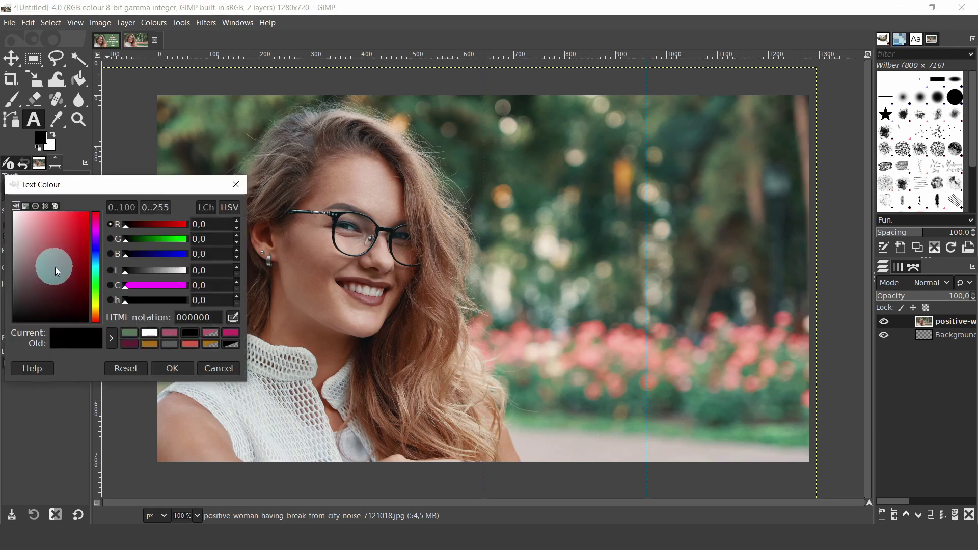
{"action": "left_click", "coordinate": [149, 332]}
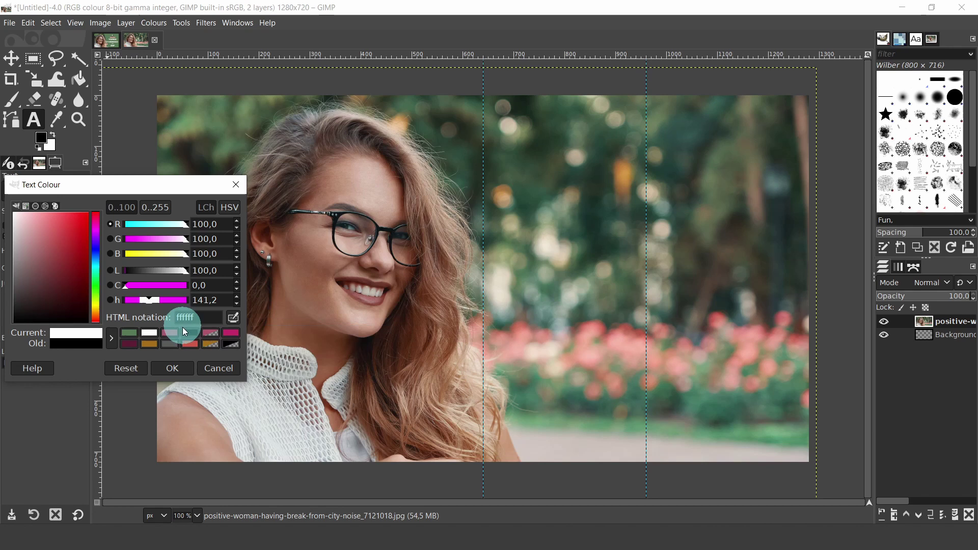
{"action": "left_click", "coordinate": [176, 368]}
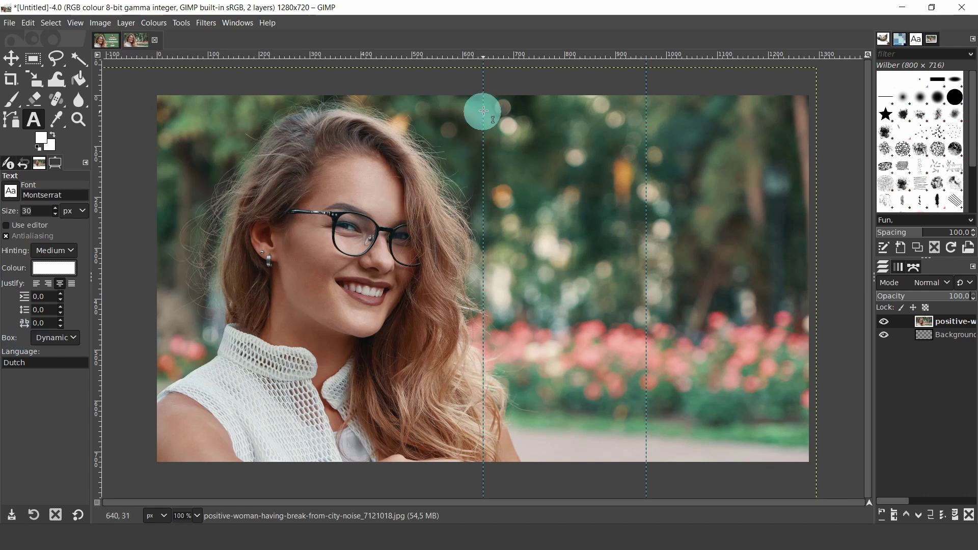
Step: Type HOW TO CREATE / YOUTUBE / THUMBNAILS / WITH / GIMP as five lines beside her face
{"action": "left_click", "coordinate": [483, 169]}
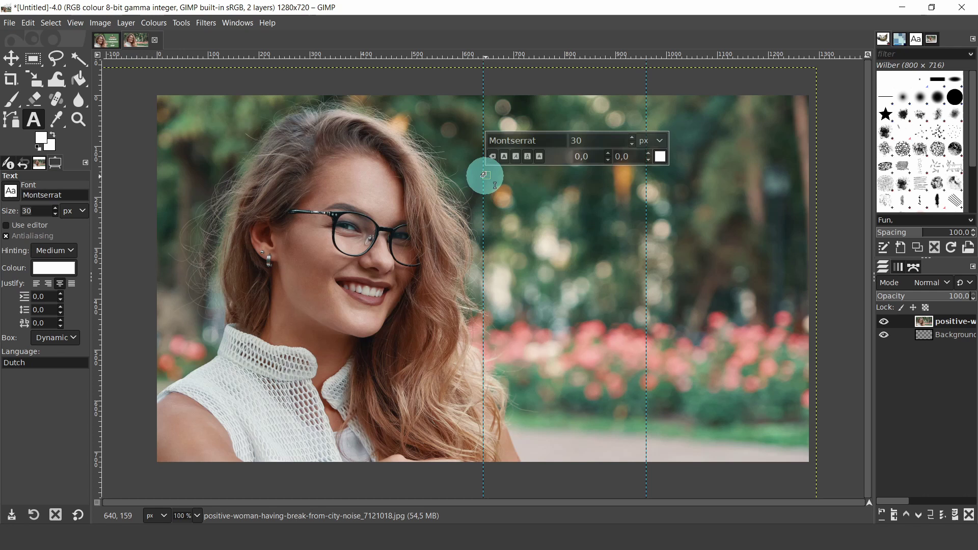
{"action": "type", "text": "HOW TO"}
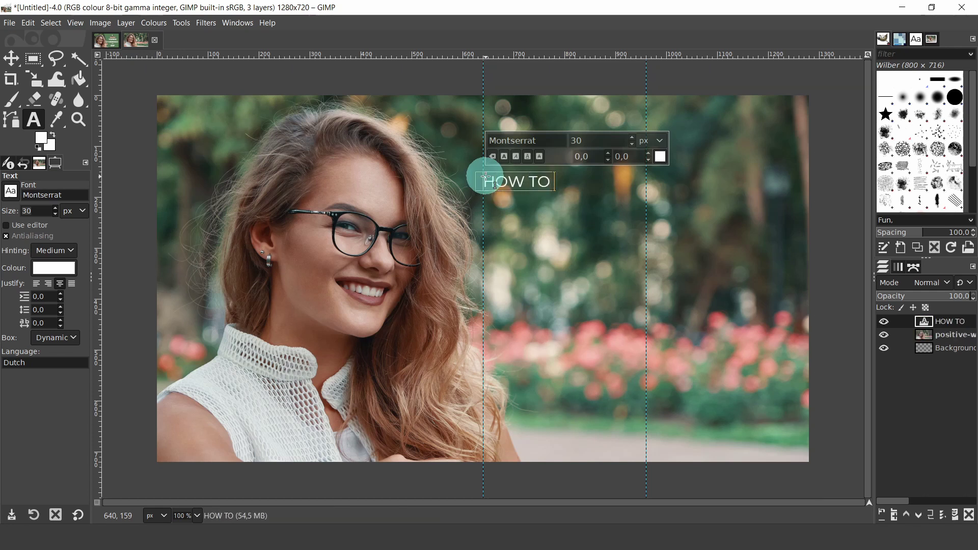
{"action": "type", "text": " CREATE"}
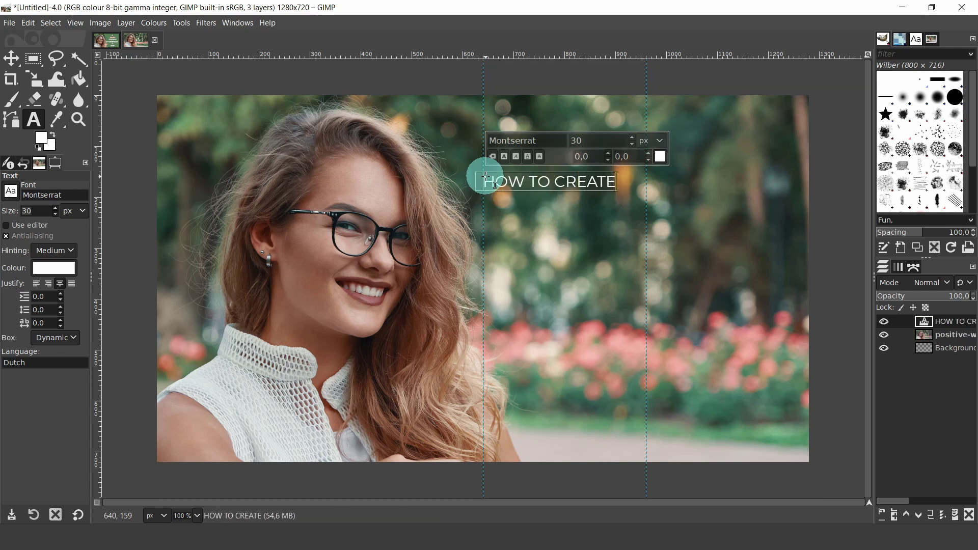
{"action": "key", "text": "Return"}
{"action": "type", "text": "YOU"}
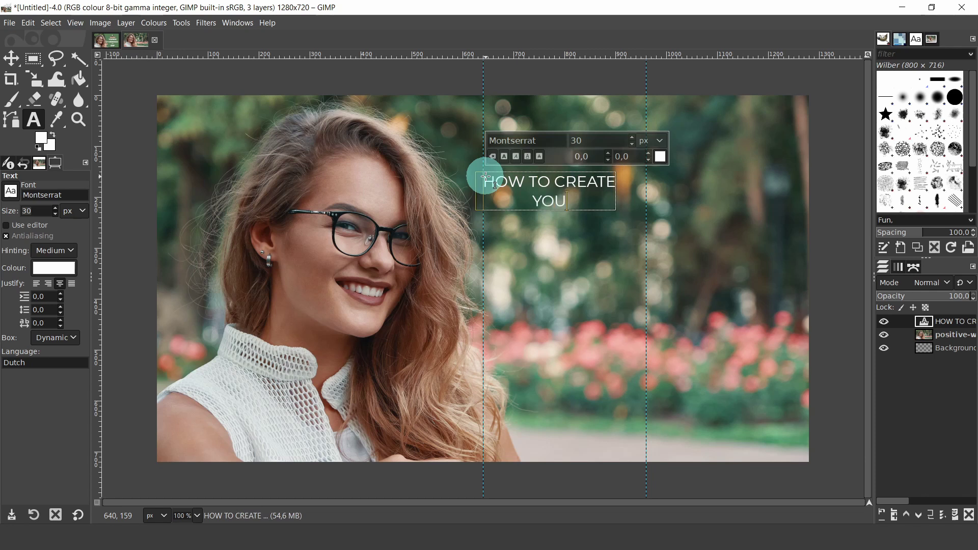
{"action": "type", "text": "TUBE"}
{"action": "key", "text": "Return"}
{"action": "type", "text": "TH"}
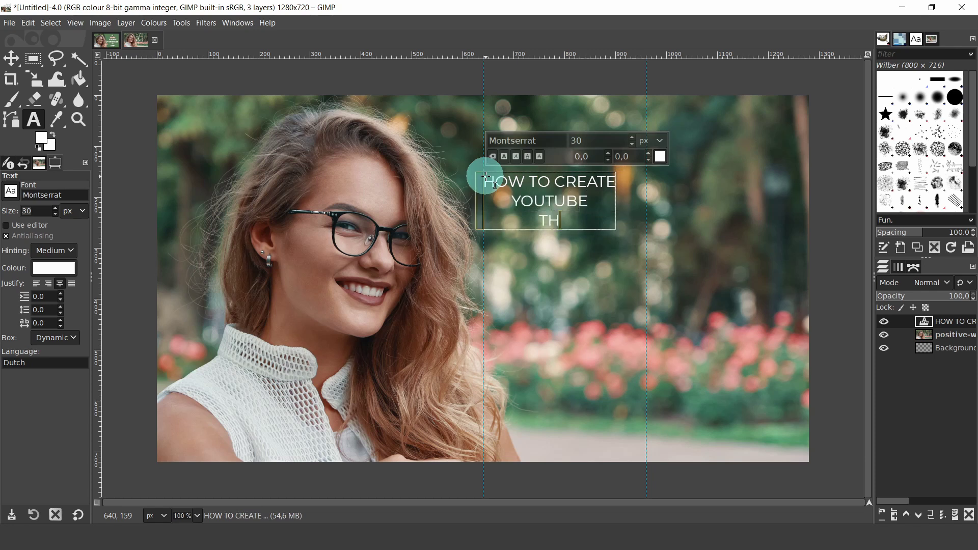
{"action": "type", "text": "UMBNAILS"}
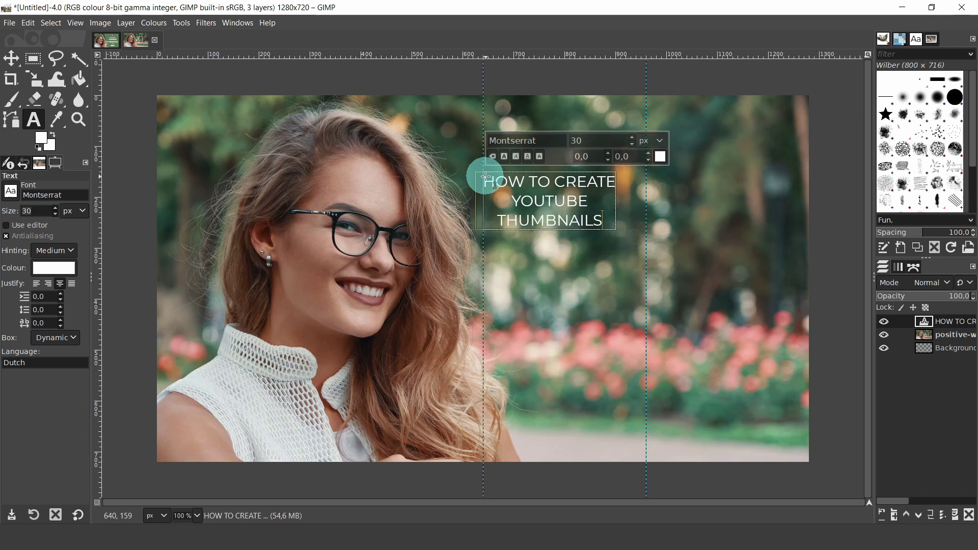
{"action": "key", "text": "Return"}
{"action": "type", "text": "WITH"}
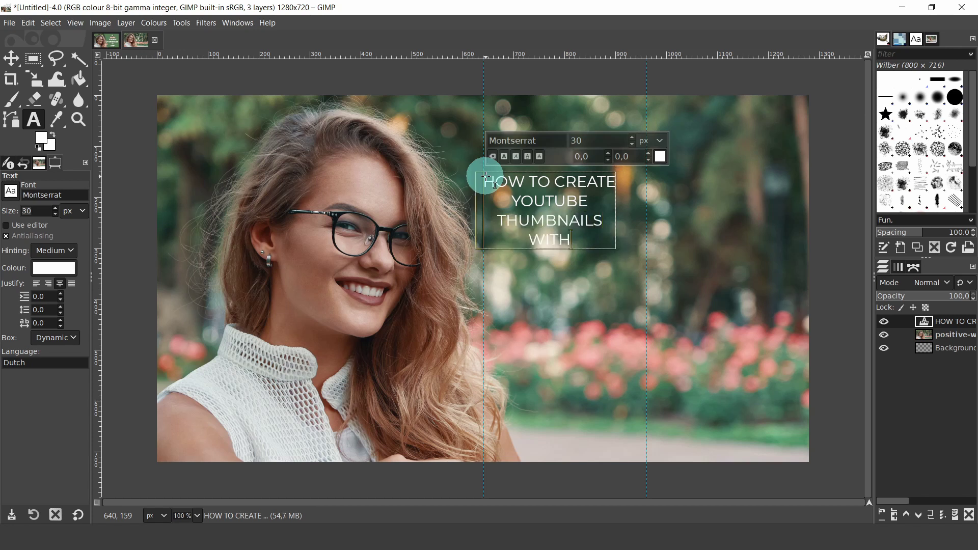
{"action": "key", "text": "Return"}
{"action": "type", "text": "GIMP"}
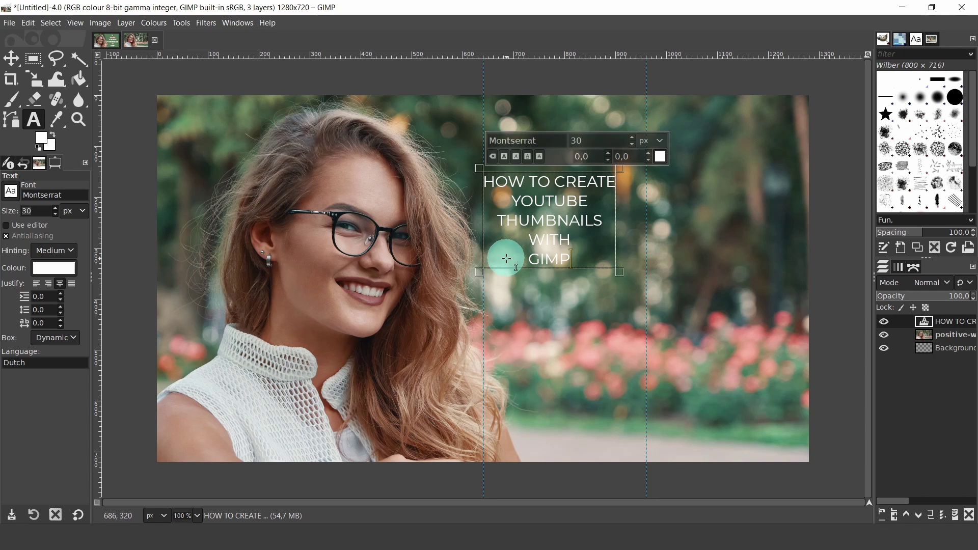
Step: Select the whole title in the text box, from HOW TO CREATE down to GIMP
{"action": "double_click", "coordinate": [506, 258]}
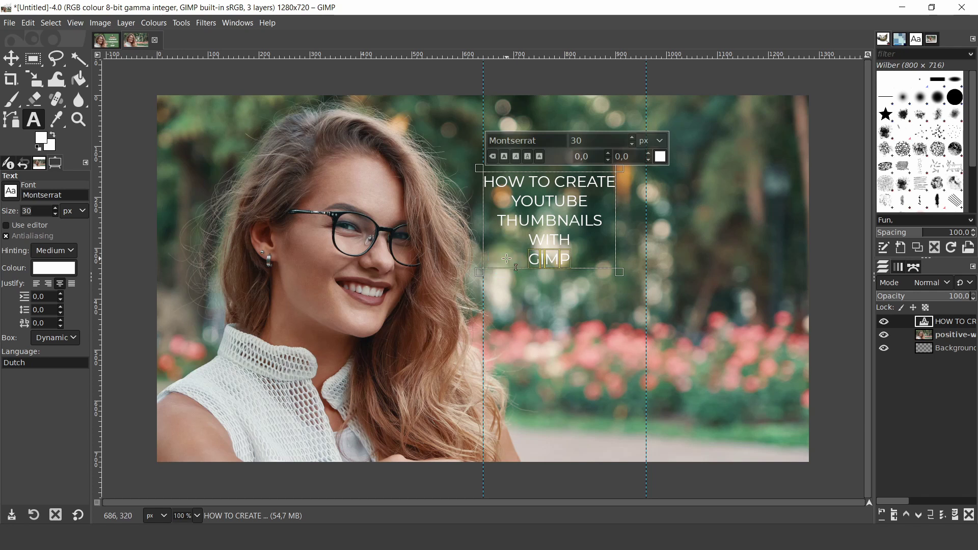
{"action": "double_click", "coordinate": [490, 222]}
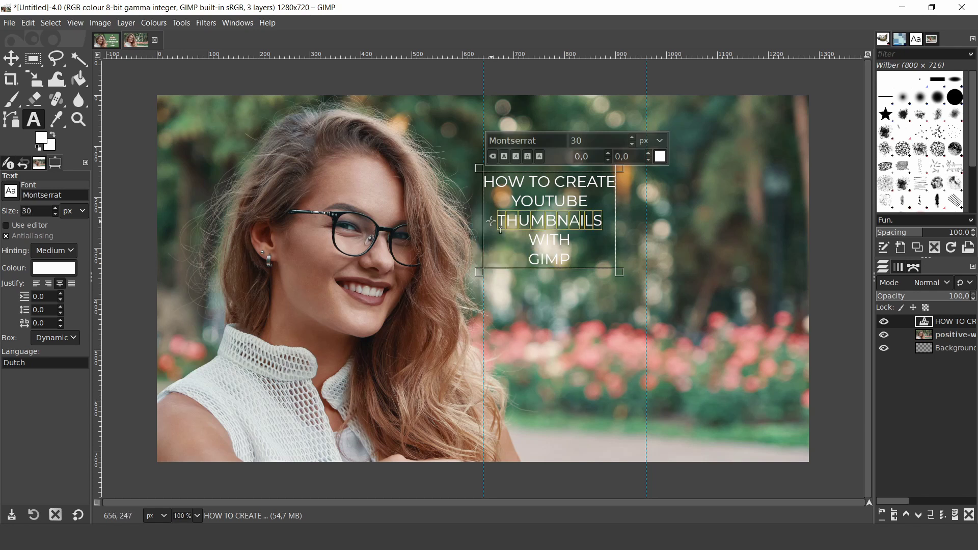
{"action": "double_click", "coordinate": [488, 185]}
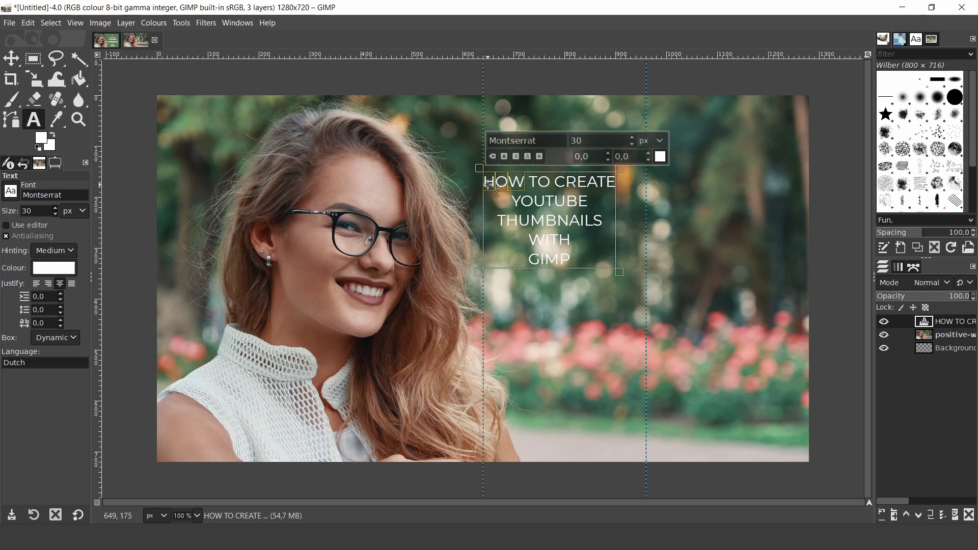
{"action": "left_click", "coordinate": [492, 185]}
{"action": "left_click_drag", "start_coordinate": [504, 199], "coordinate": [597, 250]}
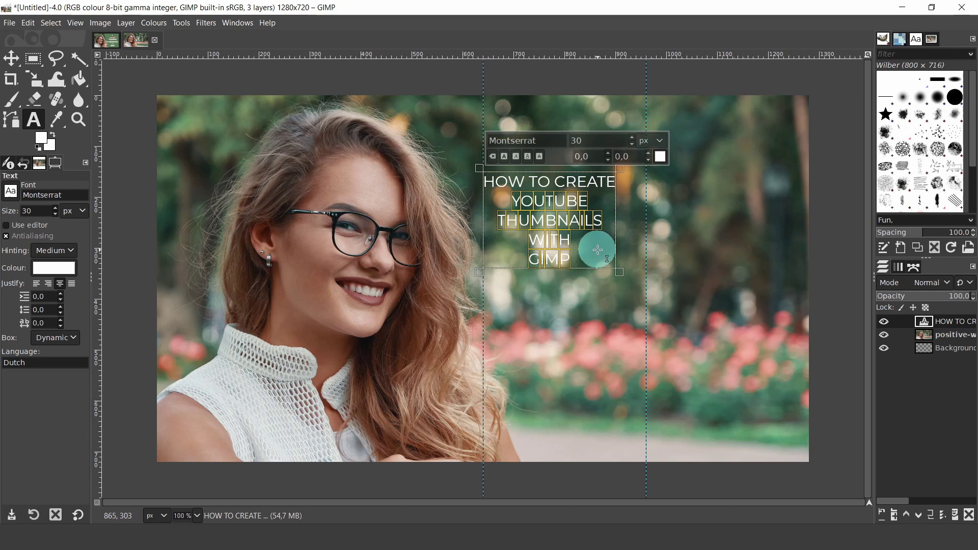
{"action": "key", "text": "ctrl+a"}
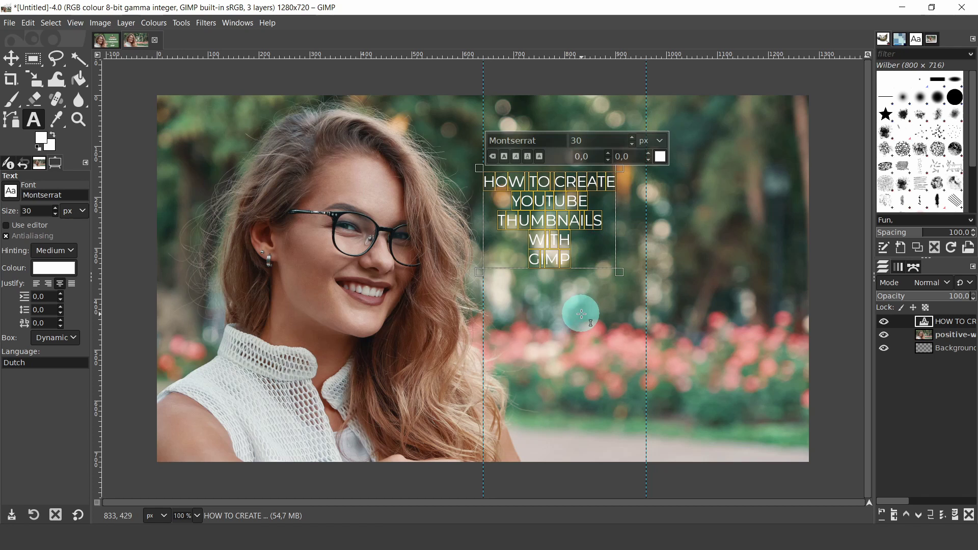
Step: Make the selected title text bold, with no italic or underline
{"action": "left_click", "coordinate": [505, 156]}
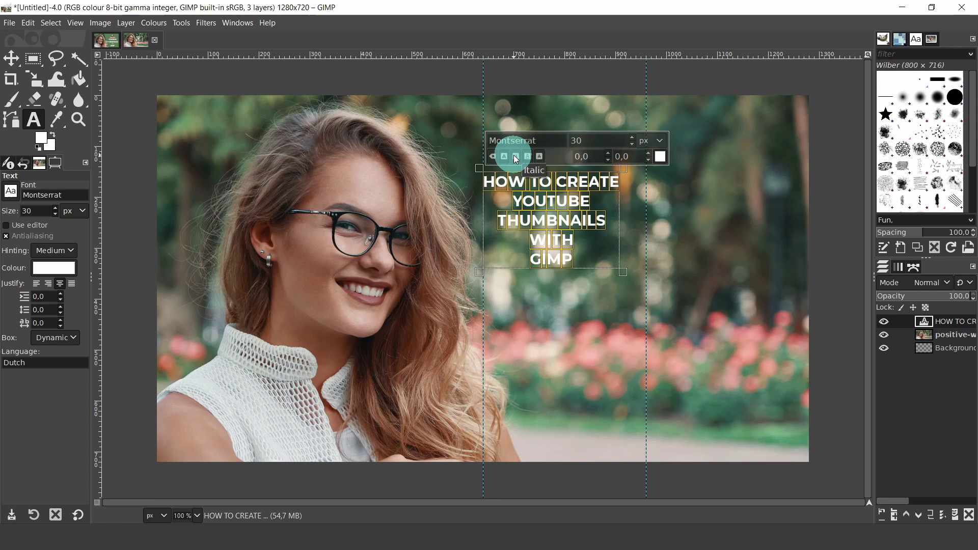
{"action": "left_click", "coordinate": [513, 156]}
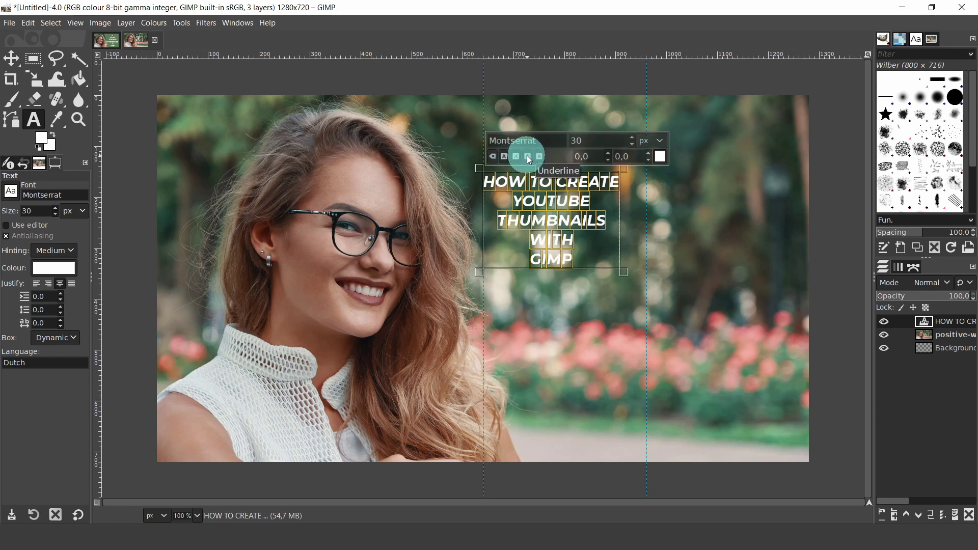
{"action": "left_click", "coordinate": [528, 157]}
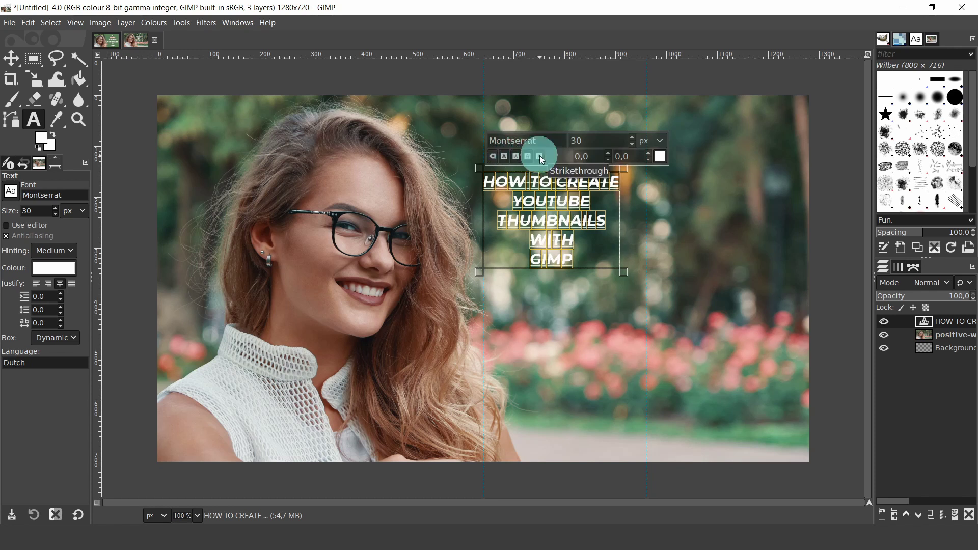
{"action": "left_click", "coordinate": [492, 156]}
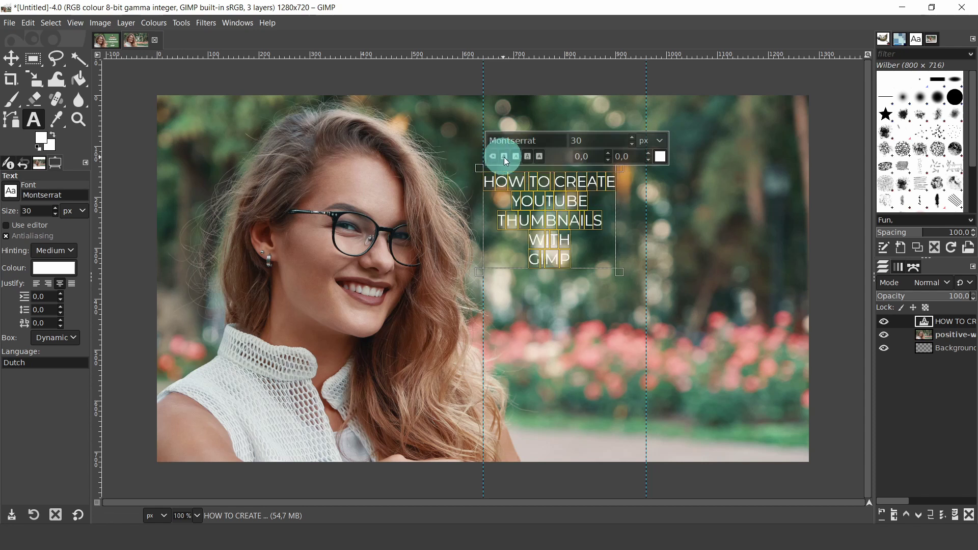
{"action": "left_click", "coordinate": [504, 157]}
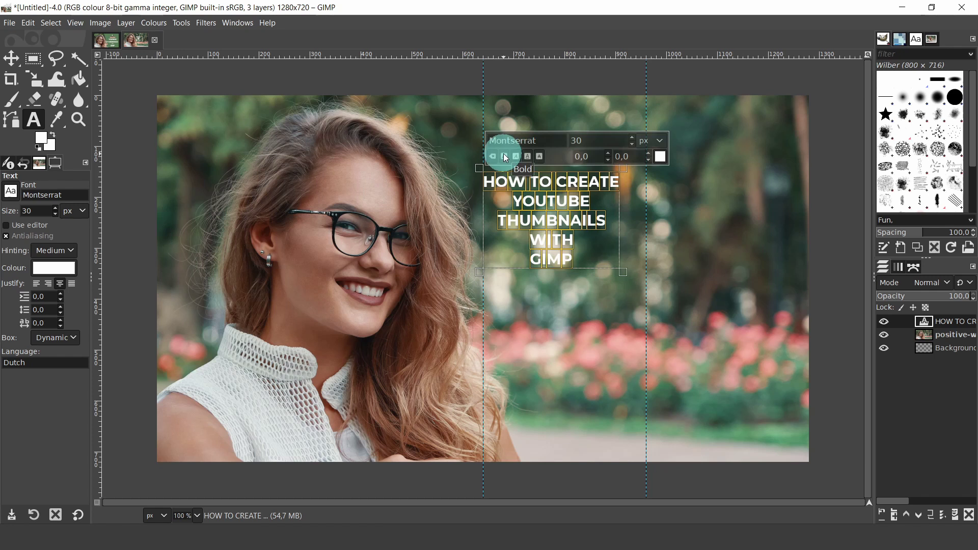
Step: Set the title's line spacing to 30
{"action": "triple_click", "coordinate": [48, 310]}
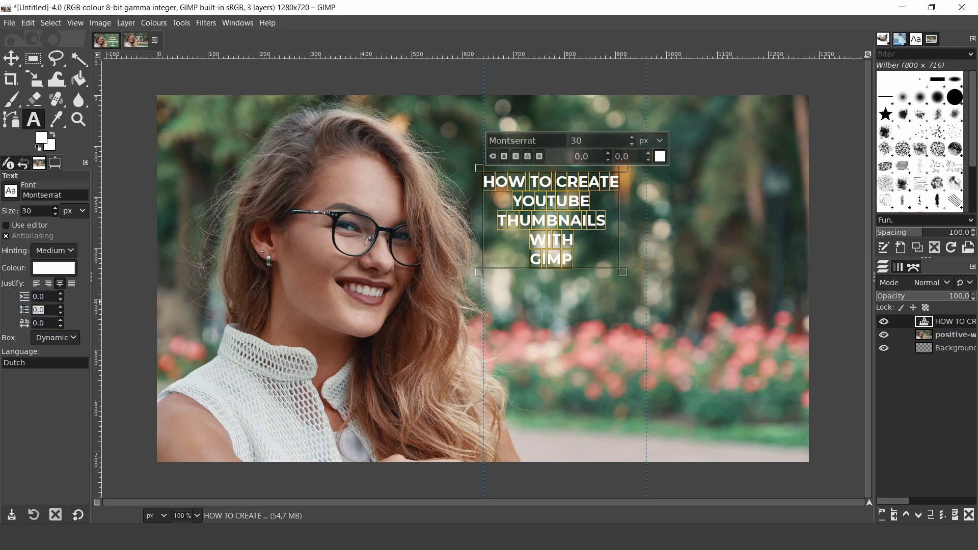
{"action": "type", "text": "30"}
{"action": "key", "text": "Return"}
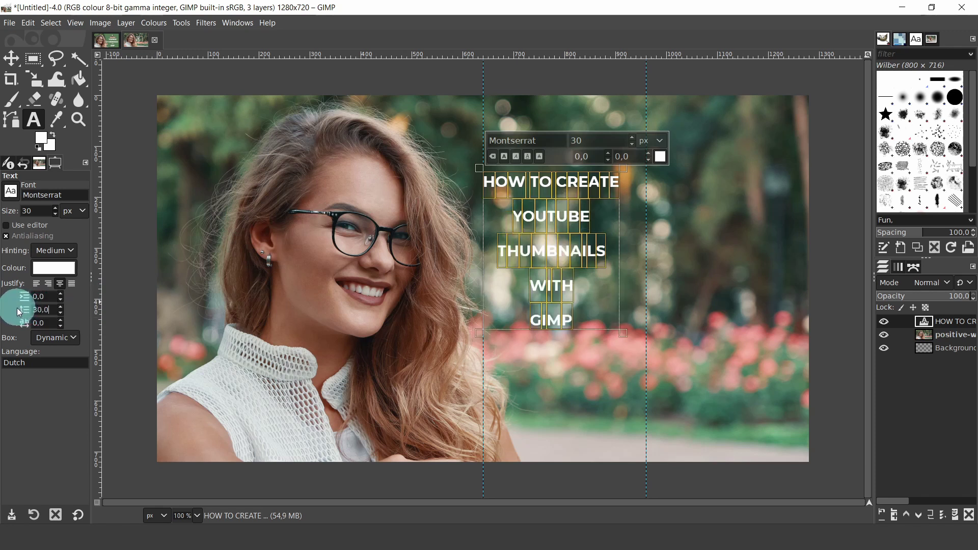
Step: Set the words YOUTUBE THUMBNAILS and GIMP to font size 80
{"action": "left_click", "coordinate": [498, 215]}
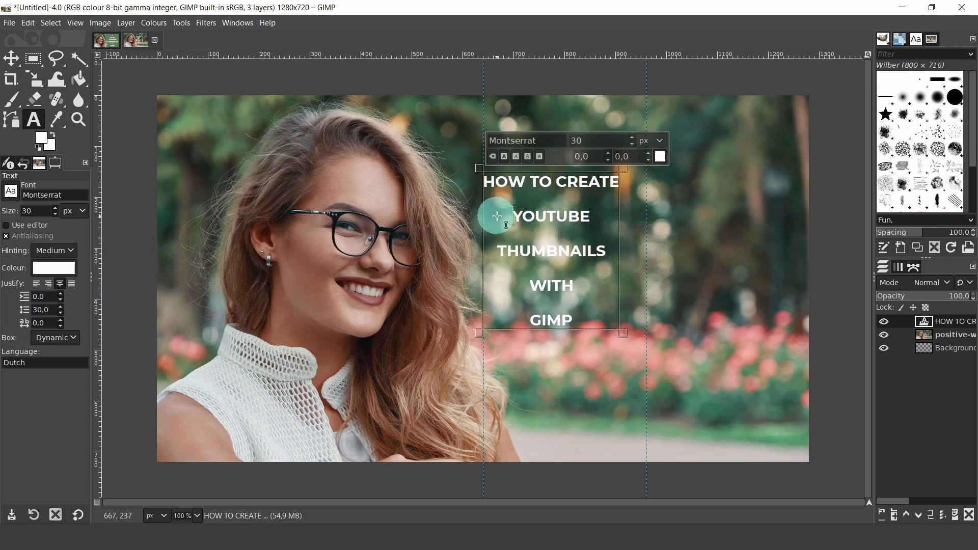
{"action": "left_click_drag", "start_coordinate": [498, 216], "coordinate": [607, 254]}
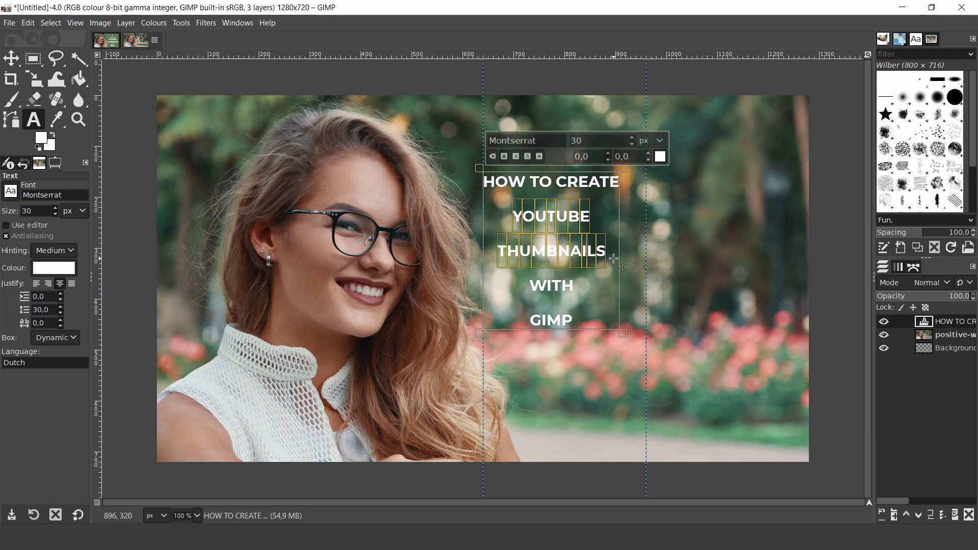
{"action": "double_click", "coordinate": [570, 143]}
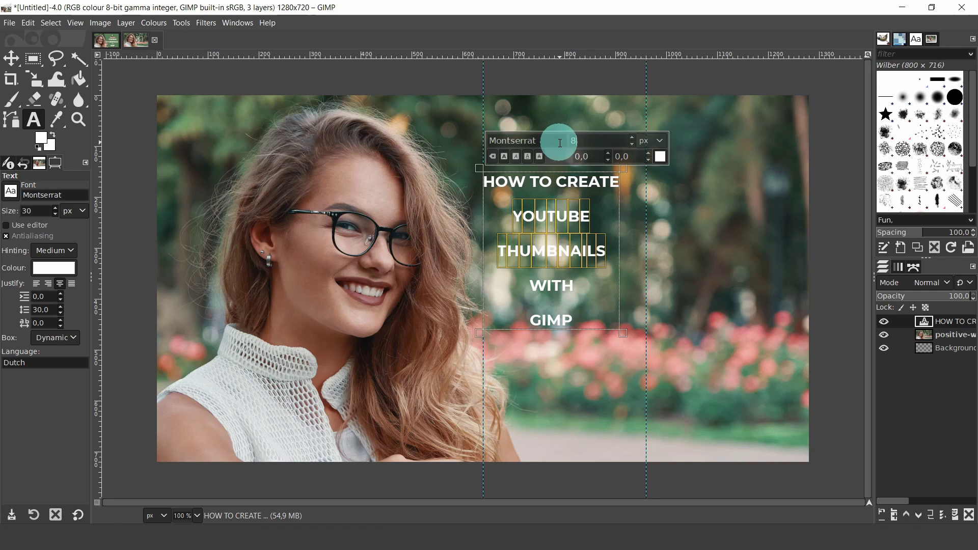
{"action": "type", "text": "80"}
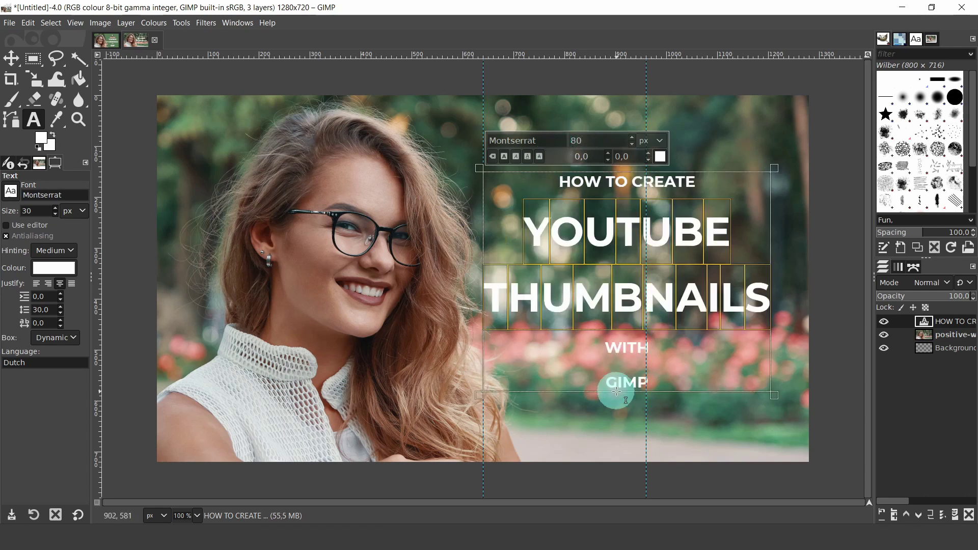
{"action": "left_click", "coordinate": [603, 382]}
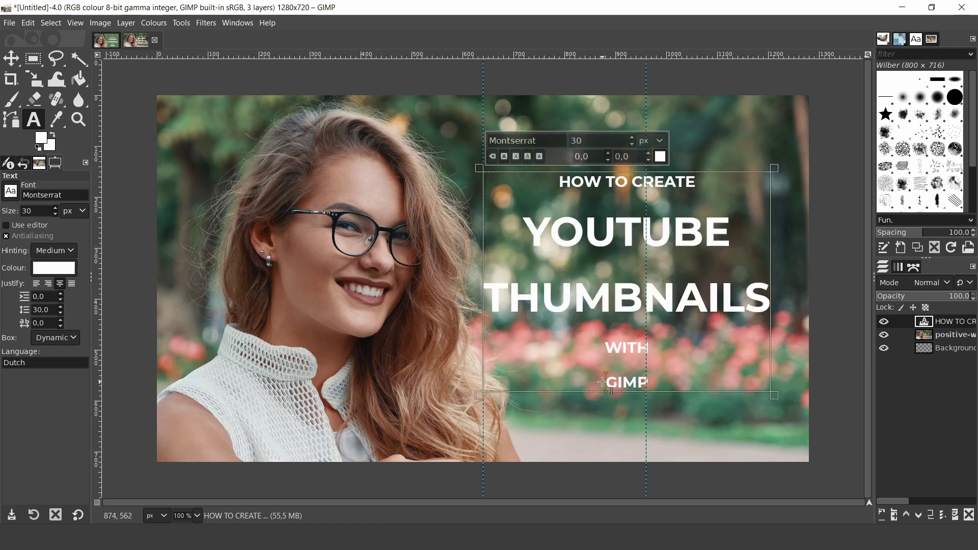
{"action": "double_click", "coordinate": [602, 382]}
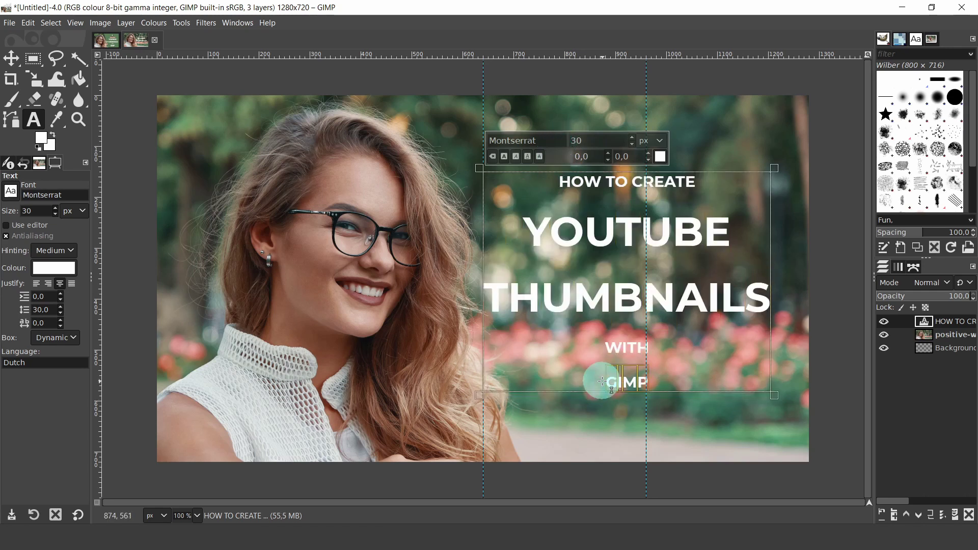
{"action": "double_click", "coordinate": [574, 137]}
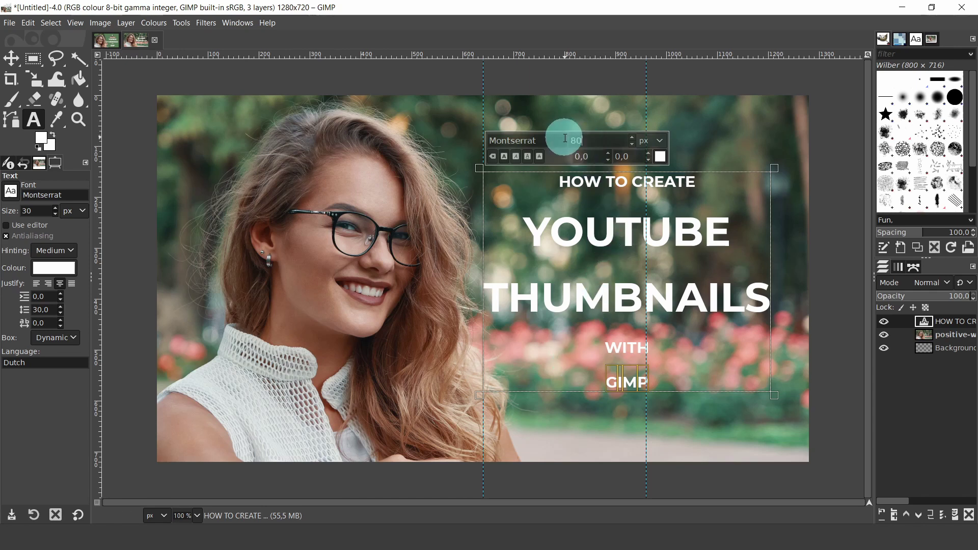
{"action": "type", "text": "80"}
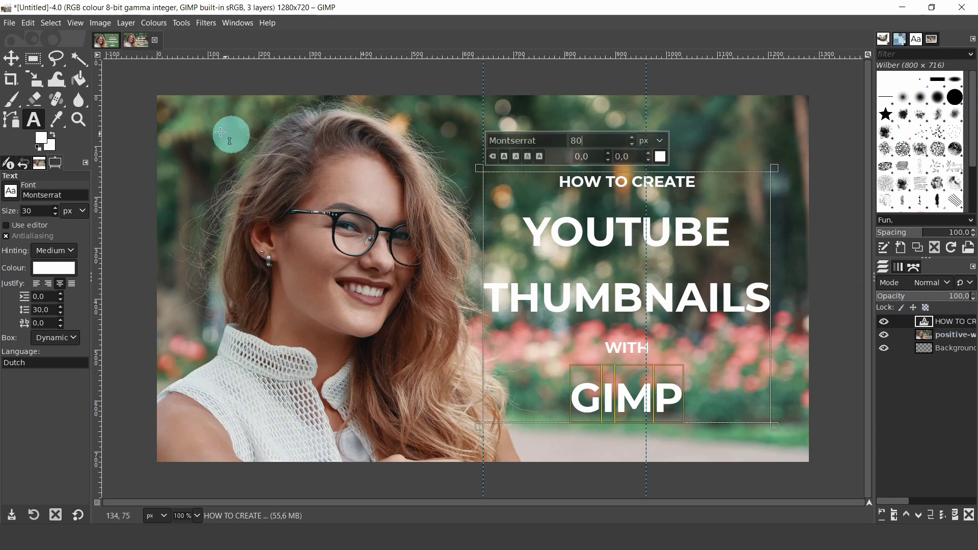
Step: Nudge the five-line title text layer right so it centres on the three-quarter guide
{"action": "left_click", "coordinate": [10, 58]}
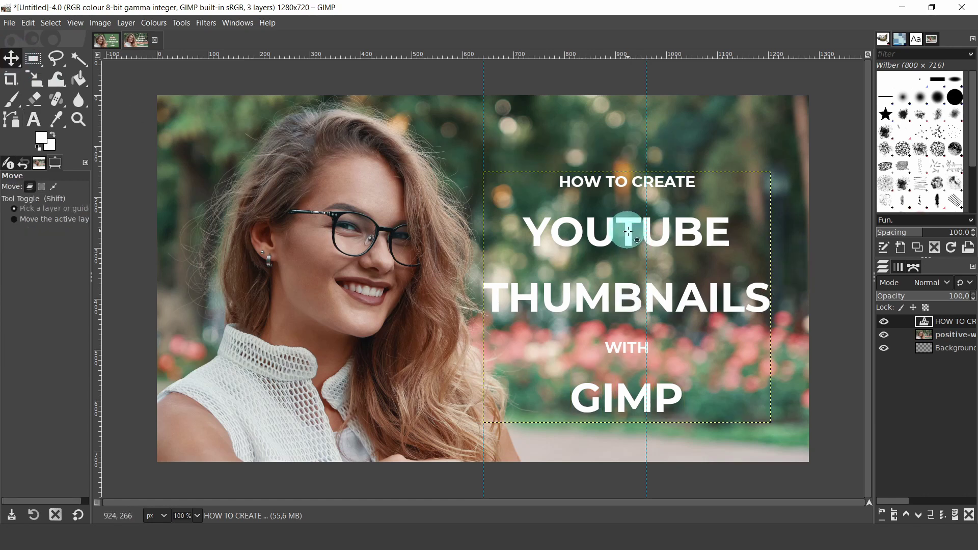
{"action": "left_click_drag", "start_coordinate": [630, 230], "coordinate": [657, 240]}
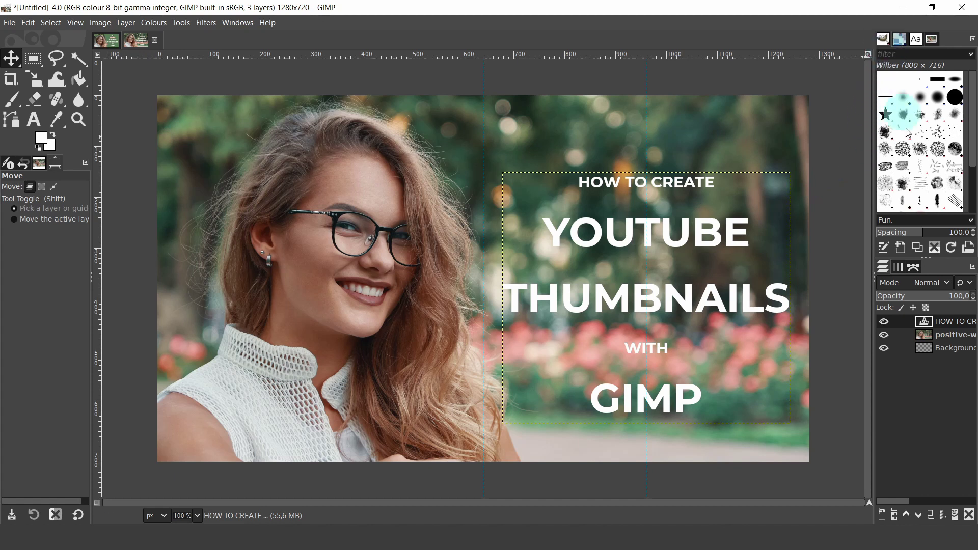
Step: Drag the Wilber brush from the Brushes panel onto the canvas as an 800×716 layer
{"action": "left_click", "coordinate": [920, 97]}
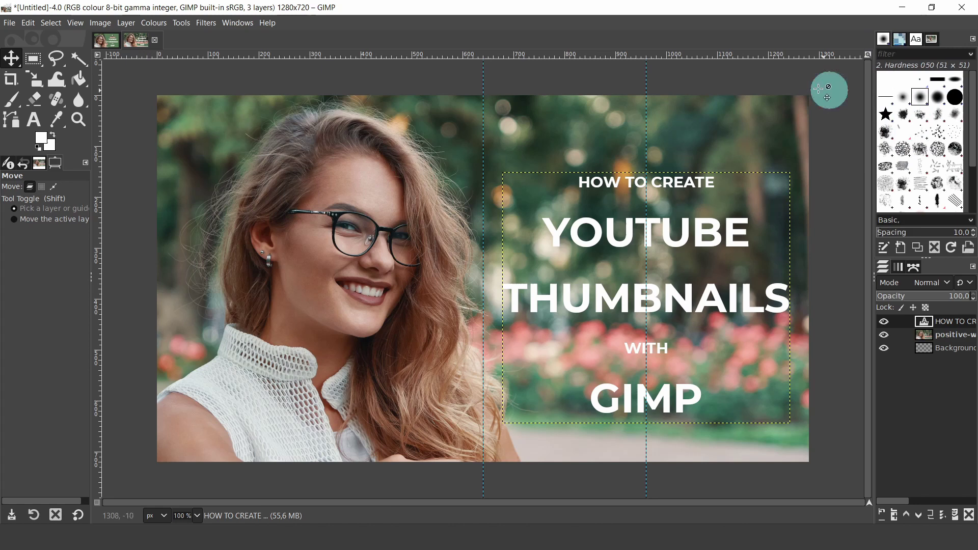
{"action": "left_click", "coordinate": [237, 23]}
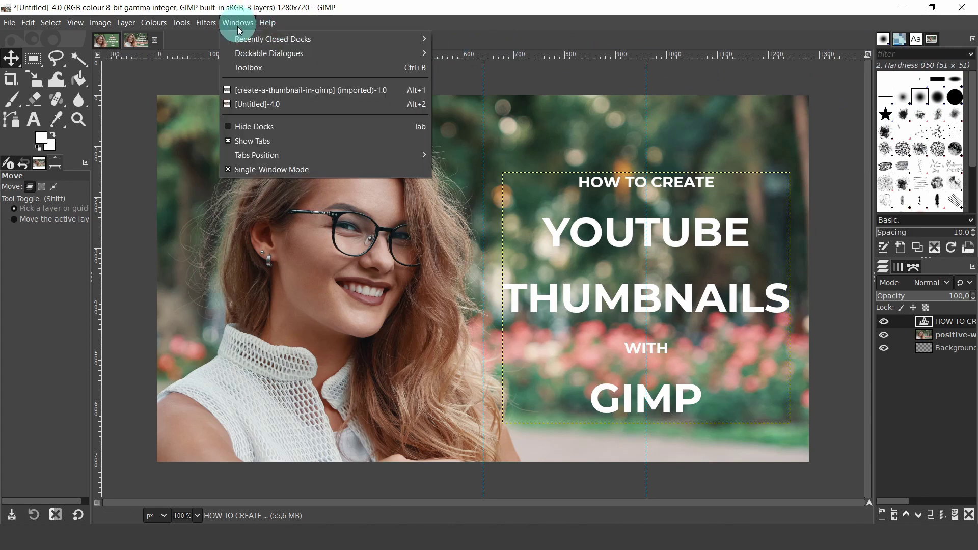
{"action": "mouse_move", "coordinate": [337, 53]}
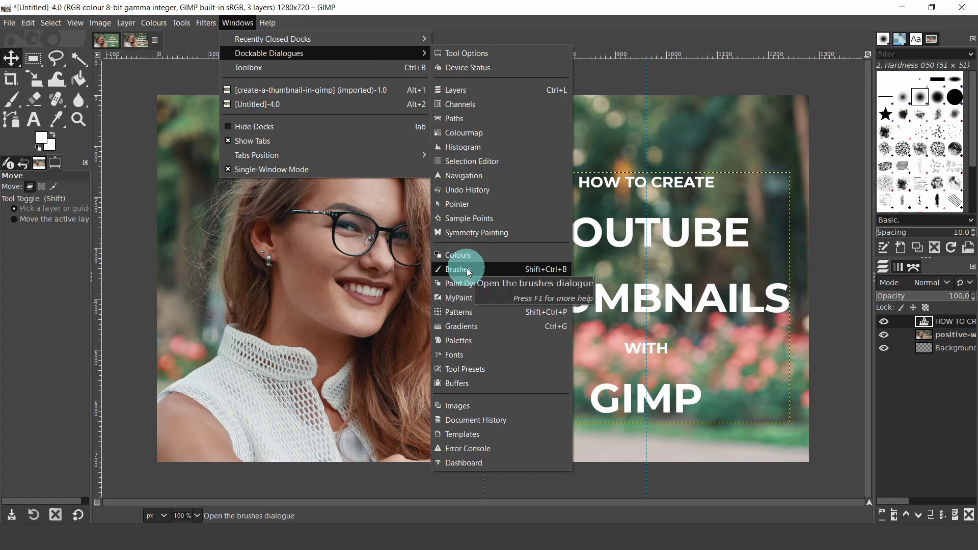
{"action": "left_click", "coordinate": [886, 143]}
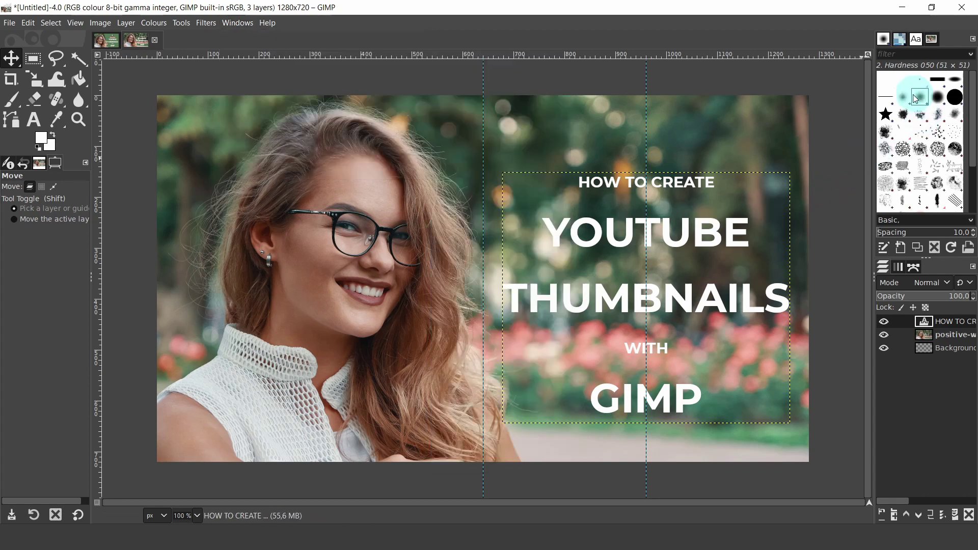
{"action": "scroll", "coordinate": [912, 143], "scroll_direction": "down", "scroll_amount": 3}
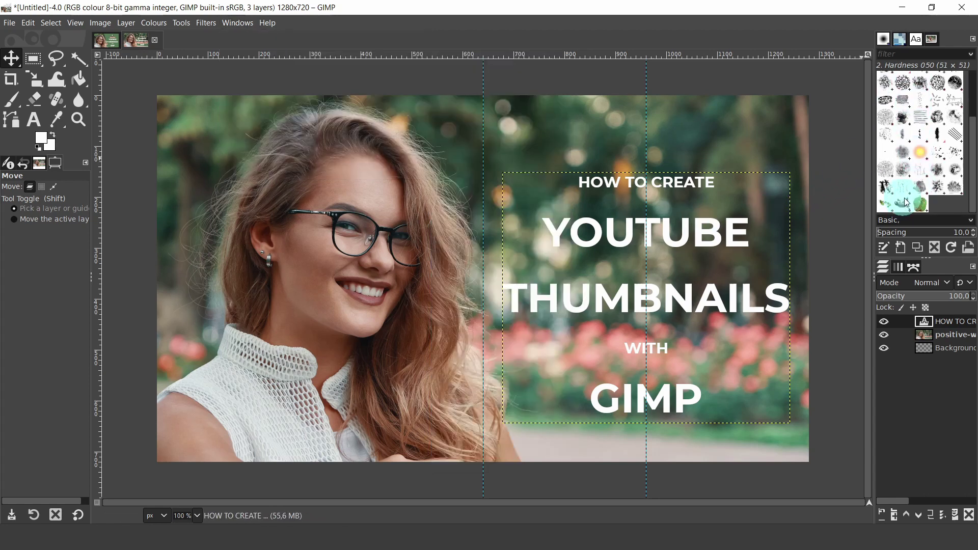
{"action": "mouse_move", "coordinate": [906, 202]}
{"action": "left_mouse_down"}
{"action": "mouse_move", "coordinate": [839, 183]}
{"action": "mouse_move", "coordinate": [672, 89]}
{"action": "mouse_move", "coordinate": [649, 131]}
{"action": "mouse_move", "coordinate": [642, 128]}
{"action": "left_mouse_up"}
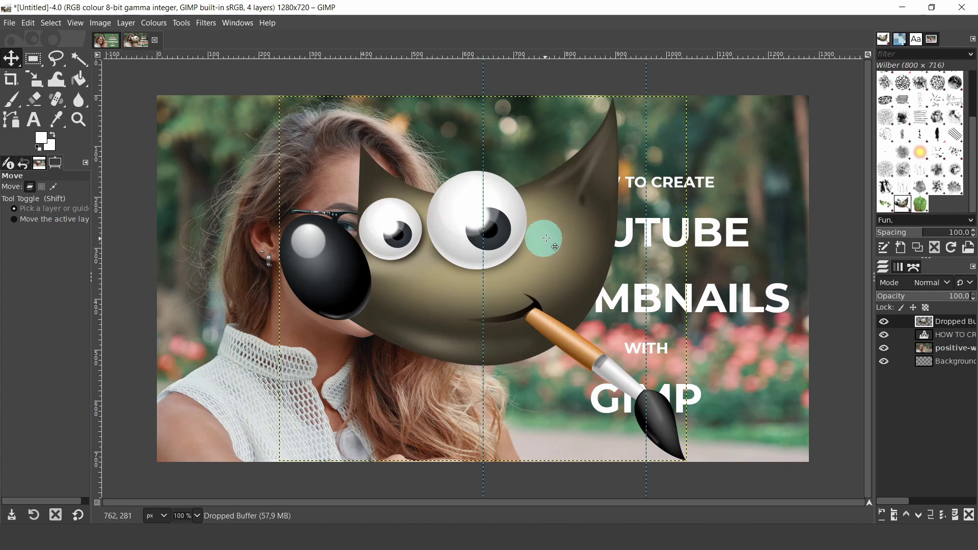
Step: Scale the Wilber layer to 112×100 px and place it above HOW TO CREATE on the guide
{"action": "left_click", "coordinate": [35, 80]}
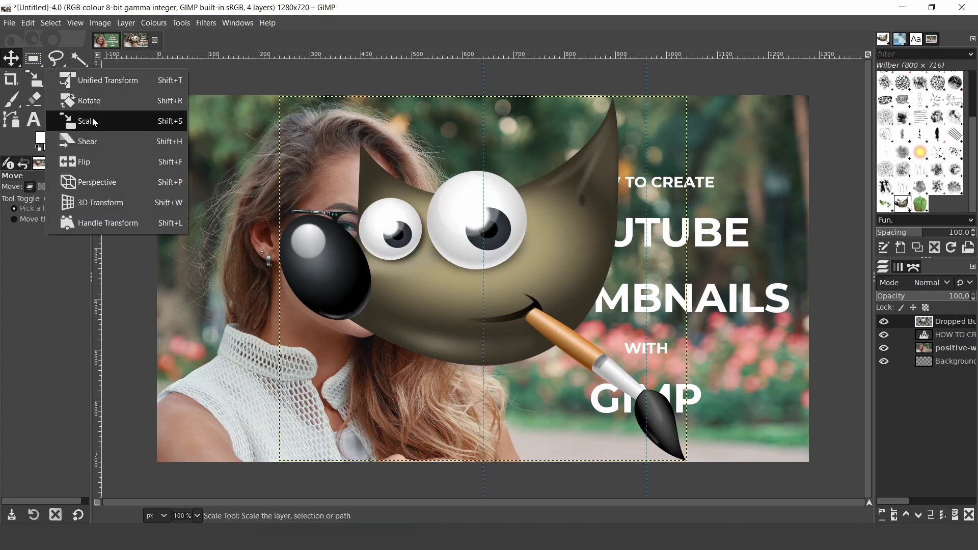
{"action": "left_click", "coordinate": [93, 121]}
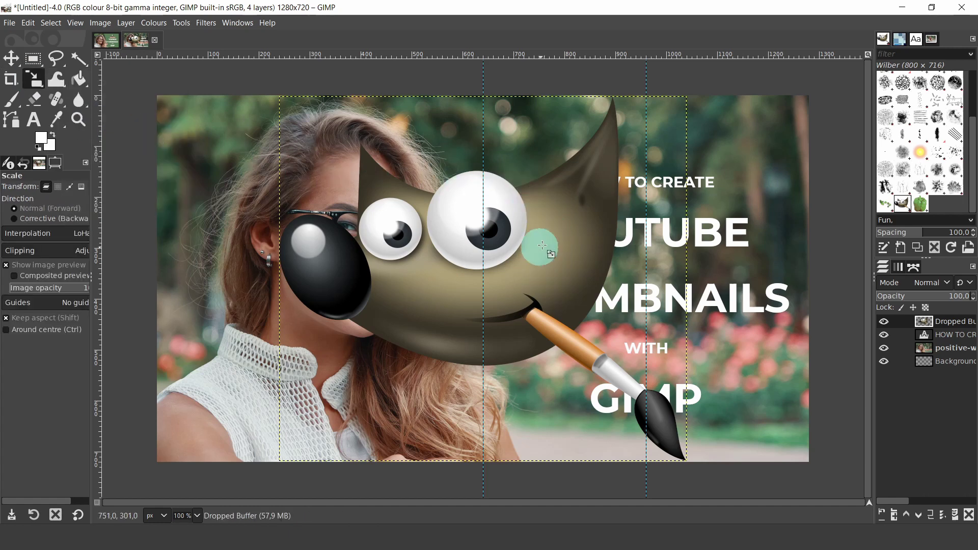
{"action": "left_click", "coordinate": [556, 255]}
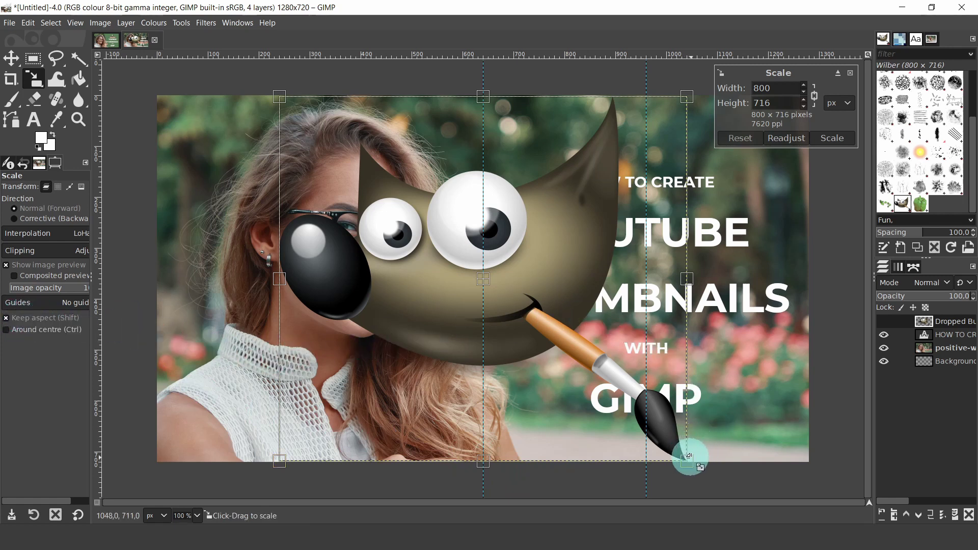
{"action": "left_click_drag", "start_coordinate": [690, 459], "coordinate": [514, 141]}
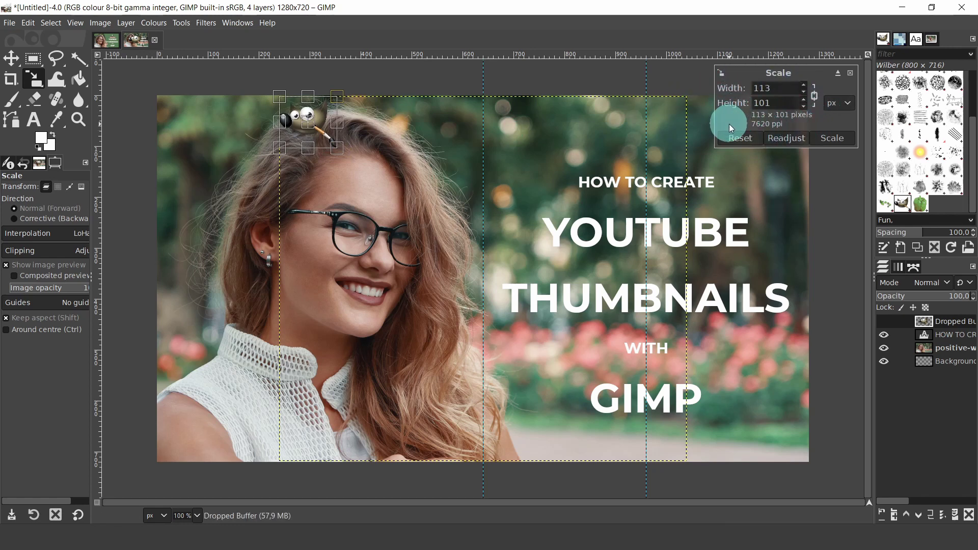
{"action": "double_click", "coordinate": [777, 103]}
{"action": "type", "text": "100"}
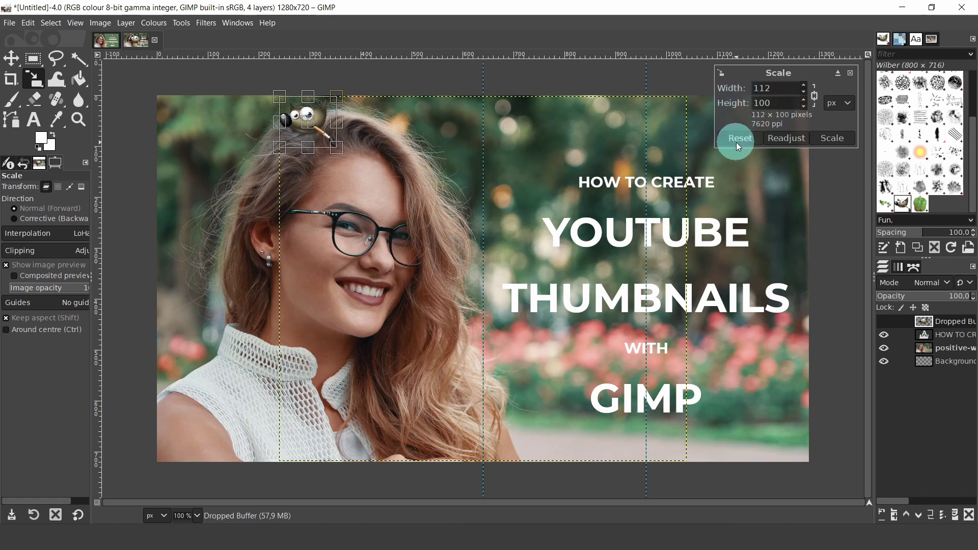
{"action": "left_click", "coordinate": [833, 139]}
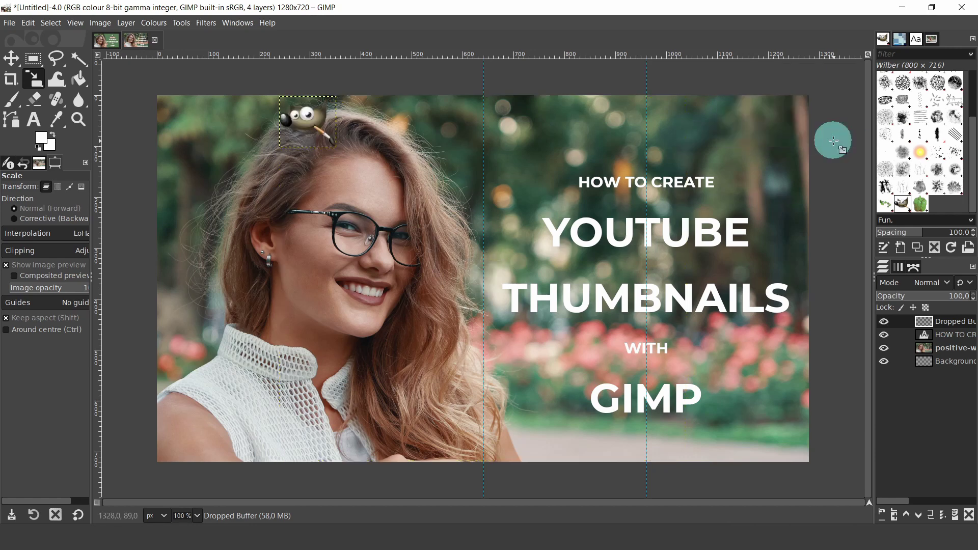
{"action": "left_click", "coordinate": [11, 57]}
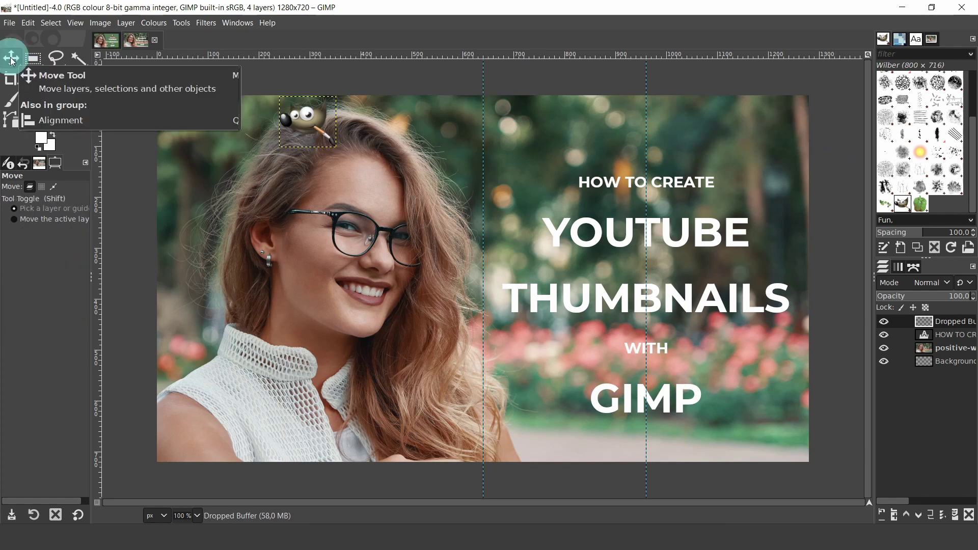
{"action": "left_click_drag", "start_coordinate": [333, 119], "coordinate": [646, 141]}
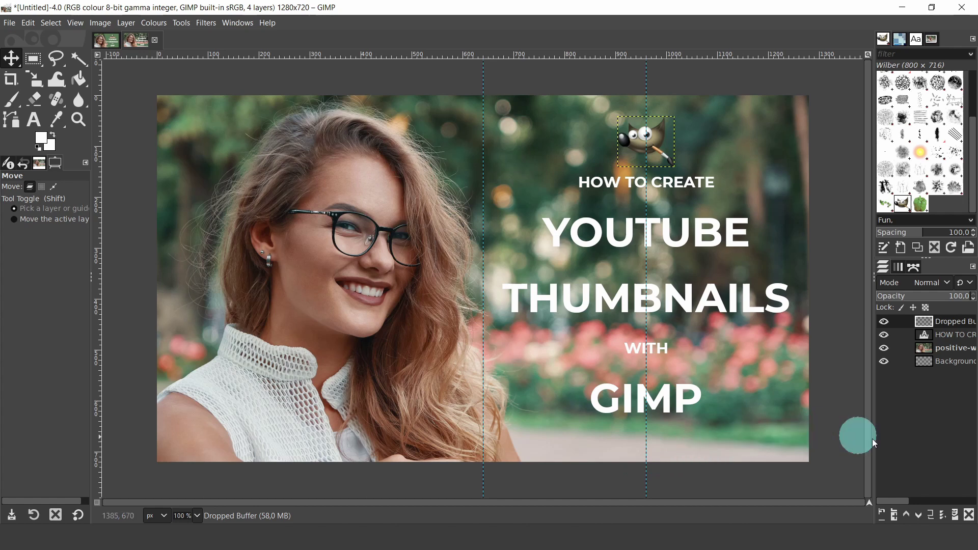
Step: Add a new transparent layer and lower it twice to sit beneath the title text
{"action": "left_click", "coordinate": [882, 511]}
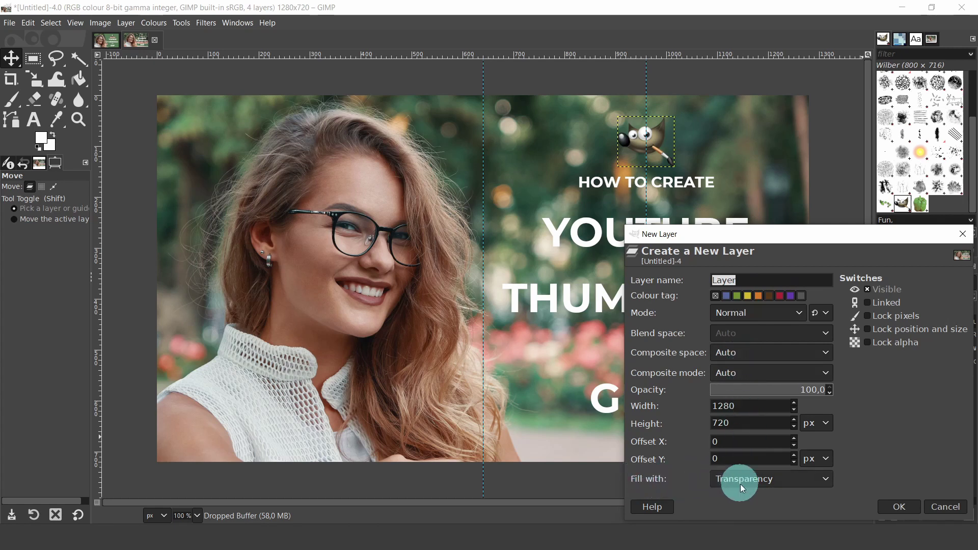
{"action": "left_click", "coordinate": [897, 506]}
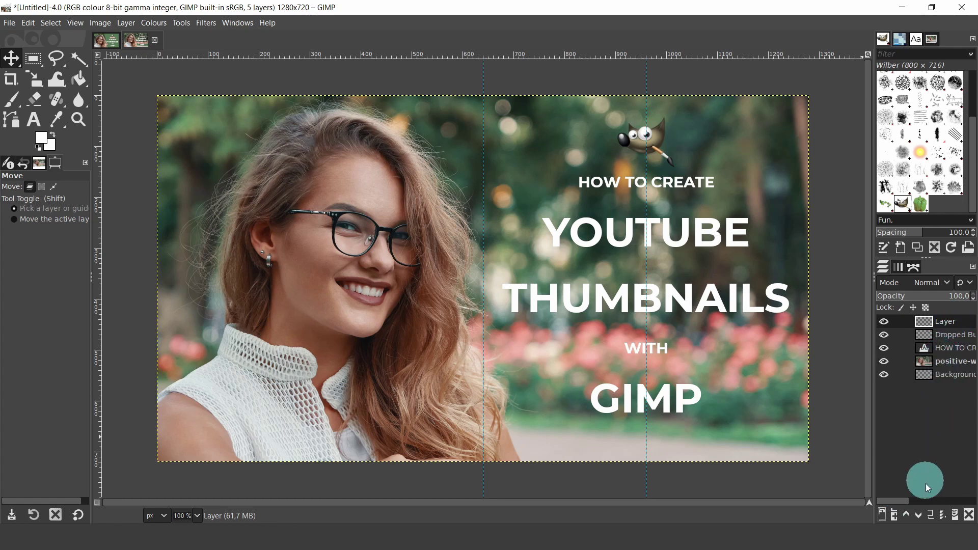
{"action": "left_click", "coordinate": [919, 513]}
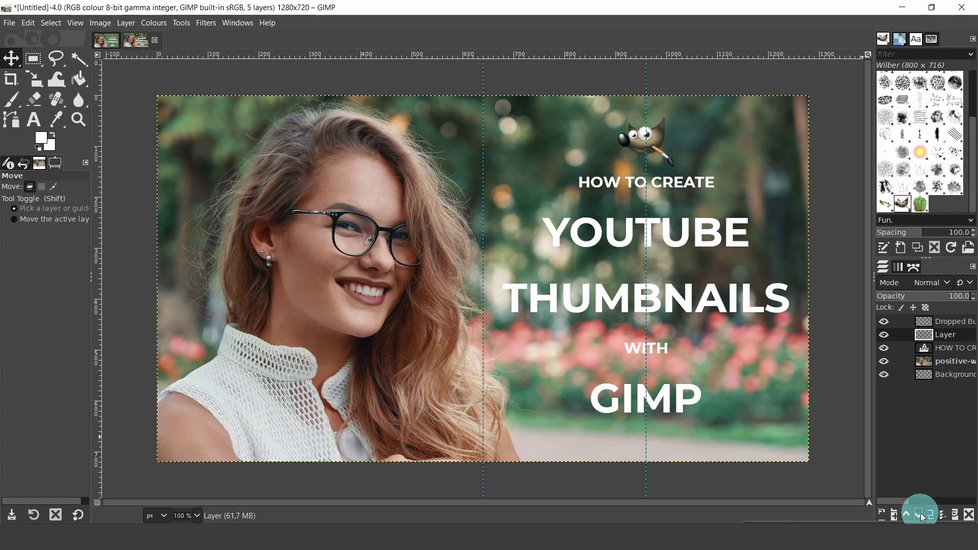
{"action": "left_click", "coordinate": [920, 513]}
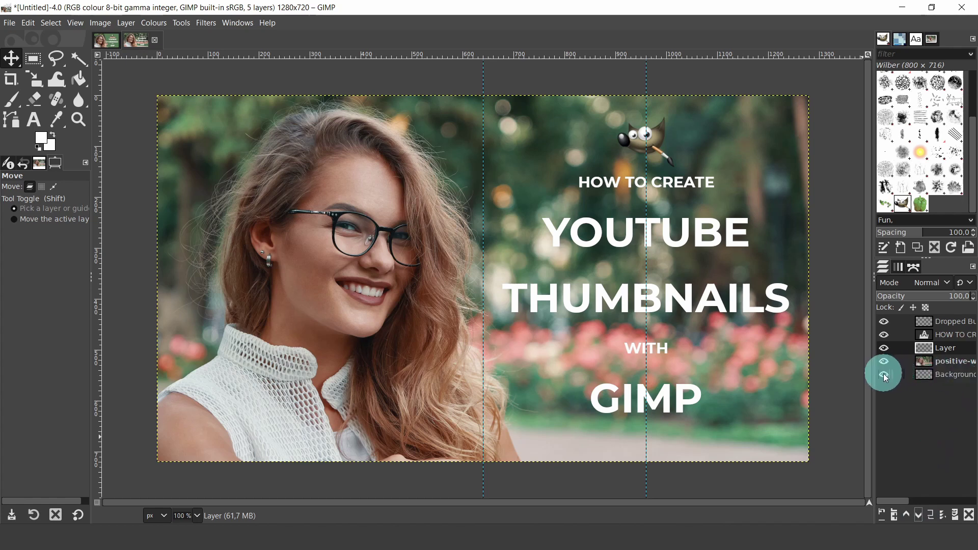
Step: Delete the Background layer and make the new empty layer active
{"action": "left_click", "coordinate": [951, 377]}
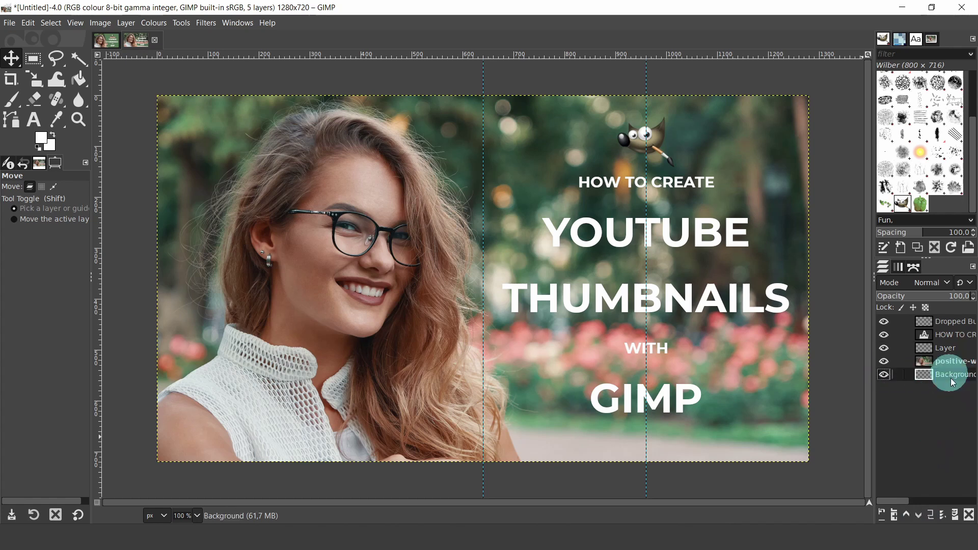
{"action": "left_click", "coordinate": [969, 514]}
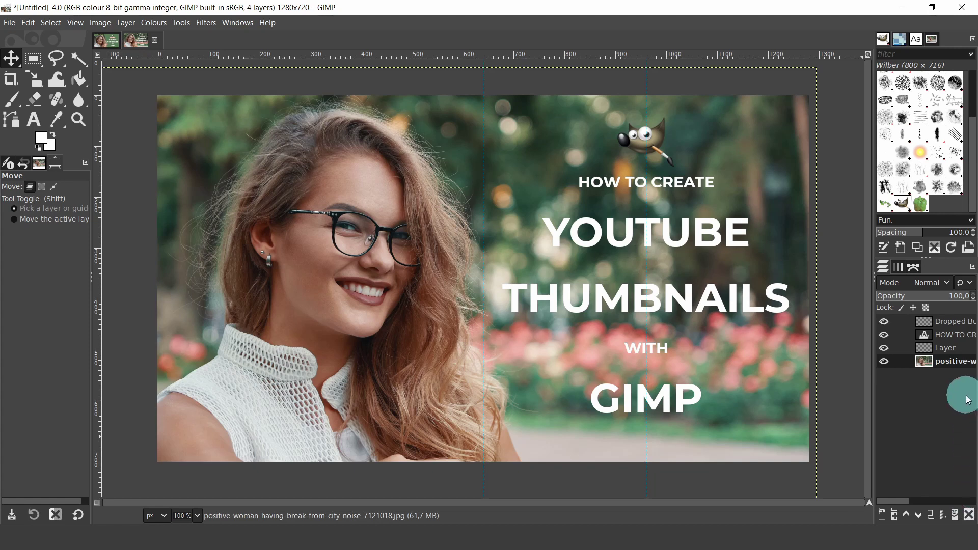
{"action": "left_click", "coordinate": [944, 348]}
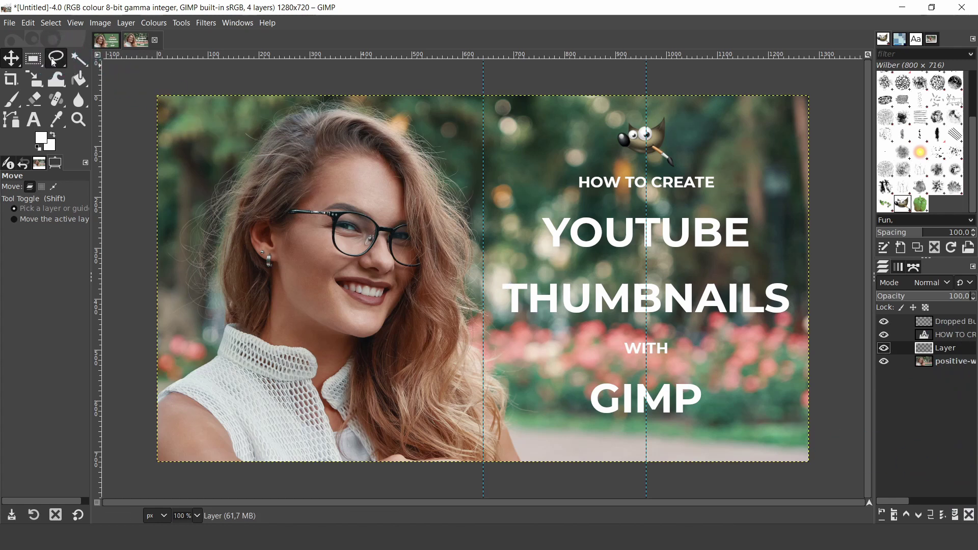
Step: Draw a slanted four-point free selection over the right side of the canvas behind the title
{"action": "mouse_move", "coordinate": [66, 59]}
{"action": "left_click", "coordinate": [106, 61]}
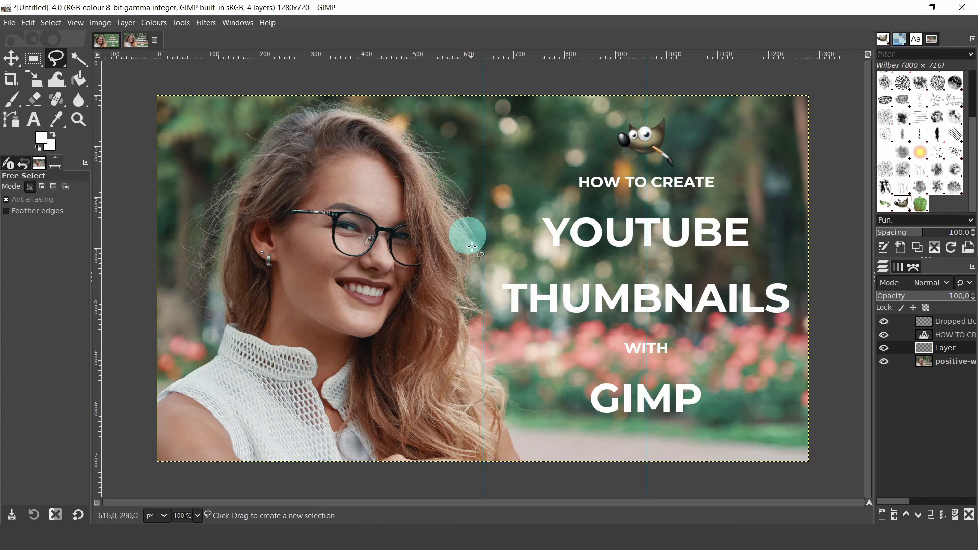
{"action": "left_click", "coordinate": [439, 81]}
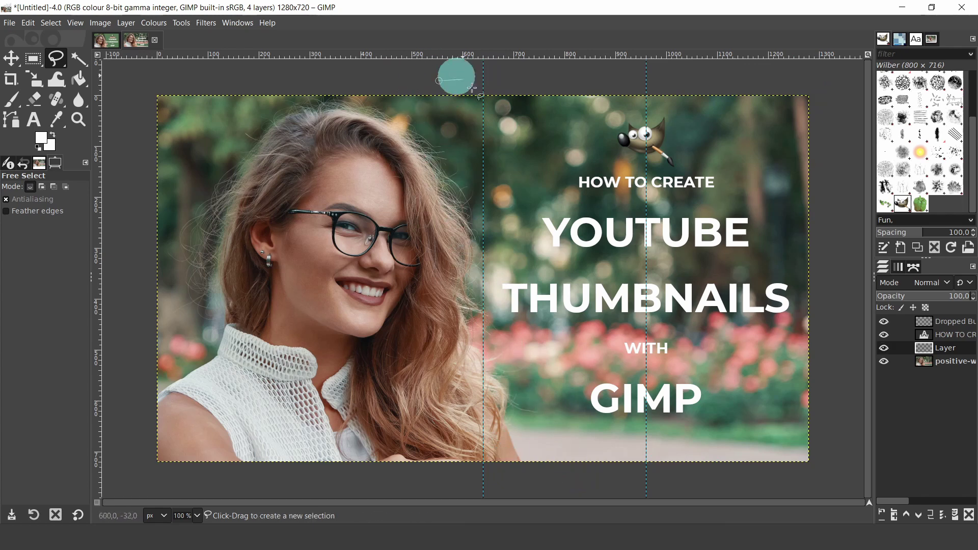
{"action": "left_click", "coordinate": [438, 81]}
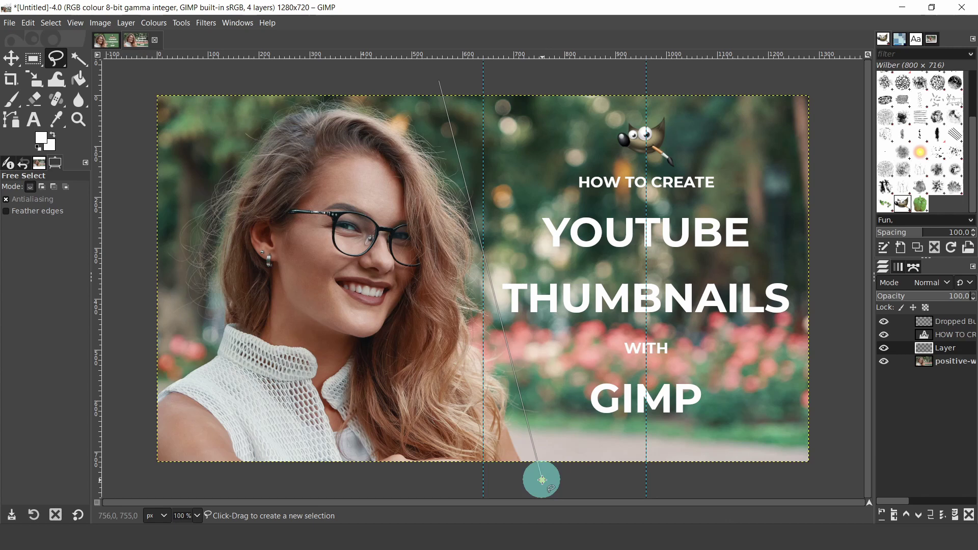
{"action": "left_click_drag", "start_coordinate": [542, 480], "coordinate": [834, 478]}
{"action": "left_click", "coordinate": [834, 479]}
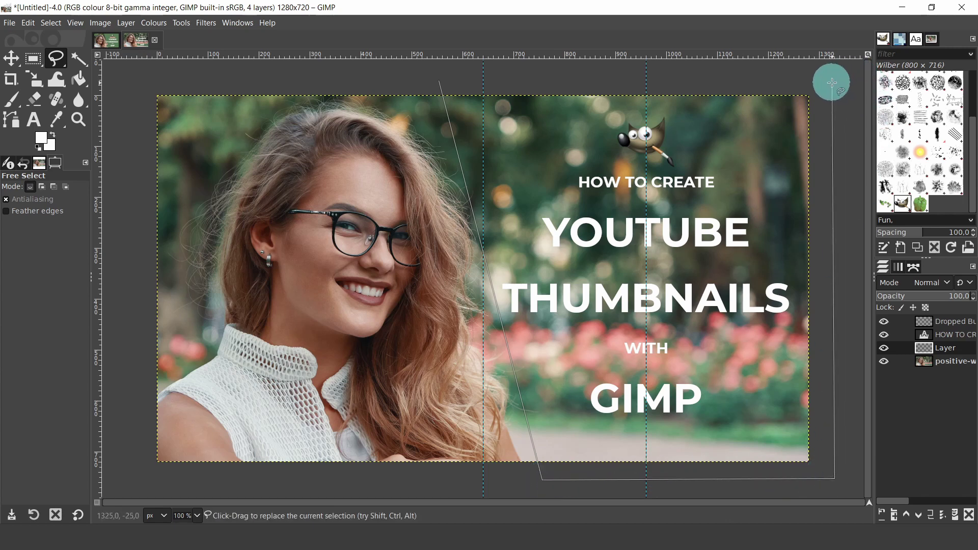
{"action": "mouse_move", "coordinate": [830, 82]}
{"action": "left_mouse_down"}
{"action": "mouse_move", "coordinate": [414, 92]}
{"action": "mouse_move", "coordinate": [439, 81]}
{"action": "left_mouse_up"}
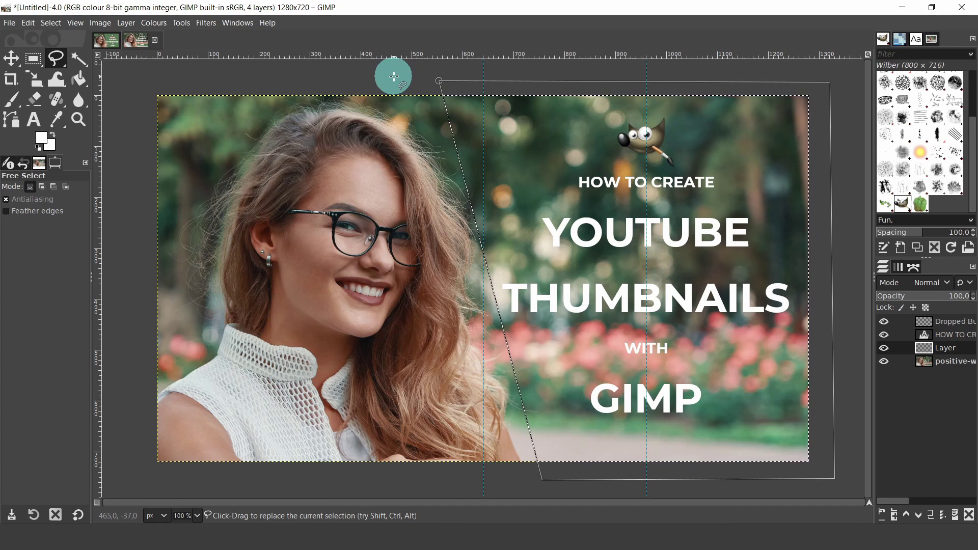
Step: Set the foreground colour to green 577956 and fill the slanted selection with it
{"action": "left_click", "coordinate": [41, 137]}
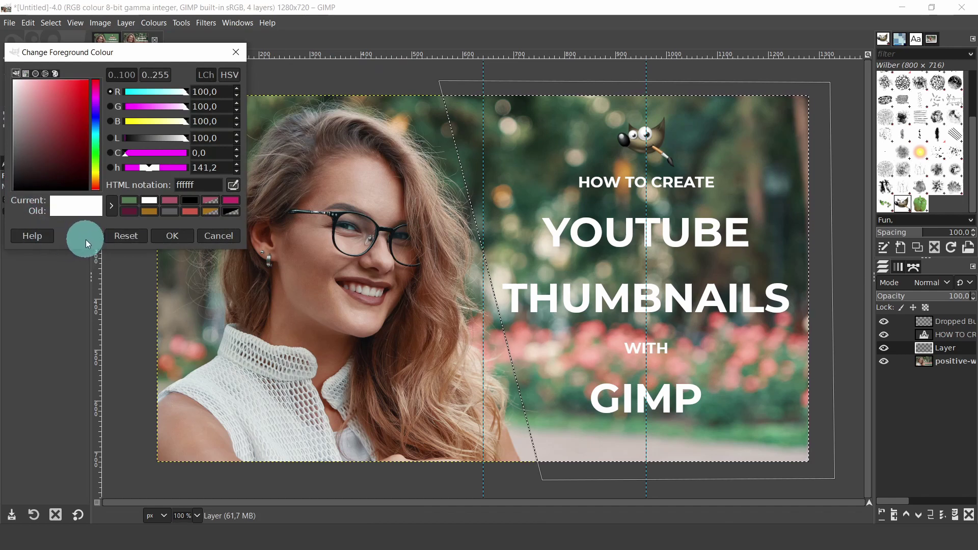
{"action": "left_click", "coordinate": [127, 200]}
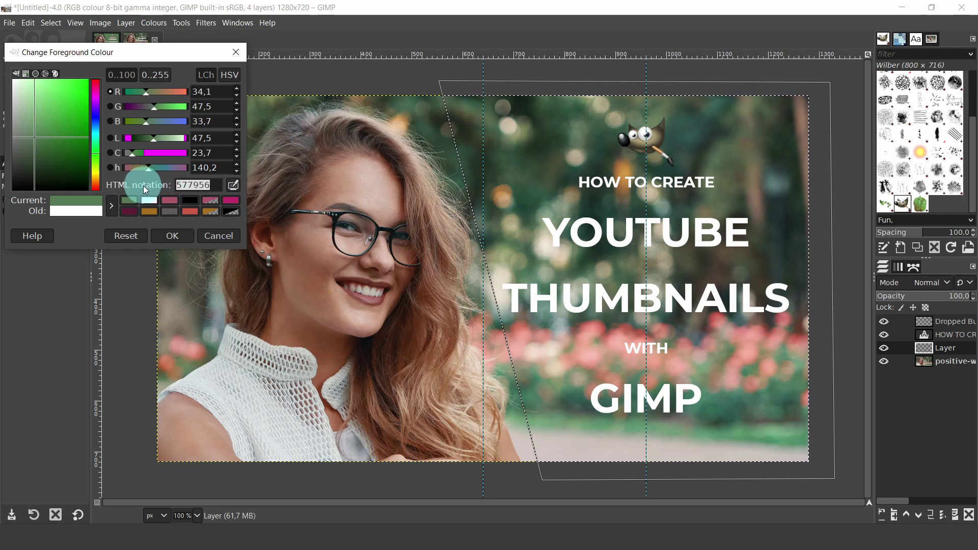
{"action": "left_click", "coordinate": [172, 236]}
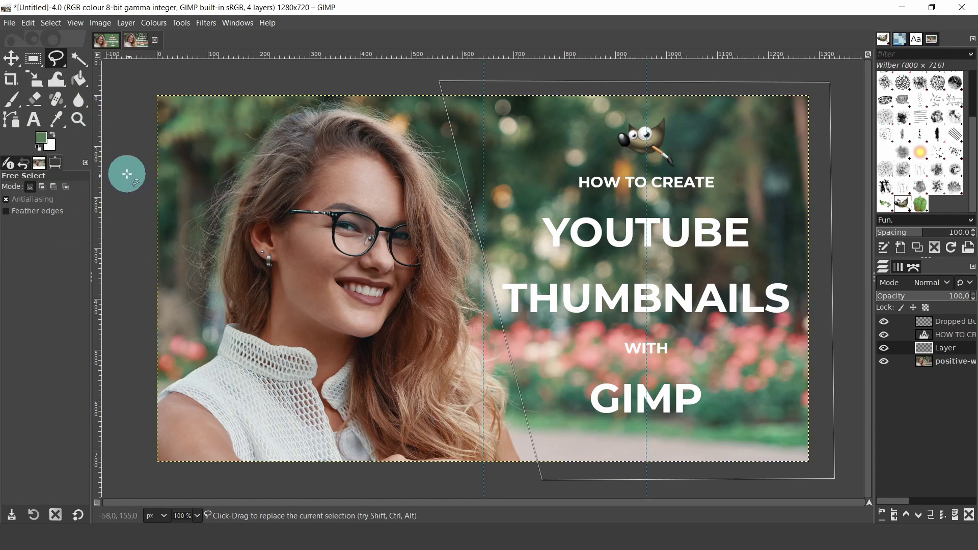
{"action": "left_click", "coordinate": [28, 23]}
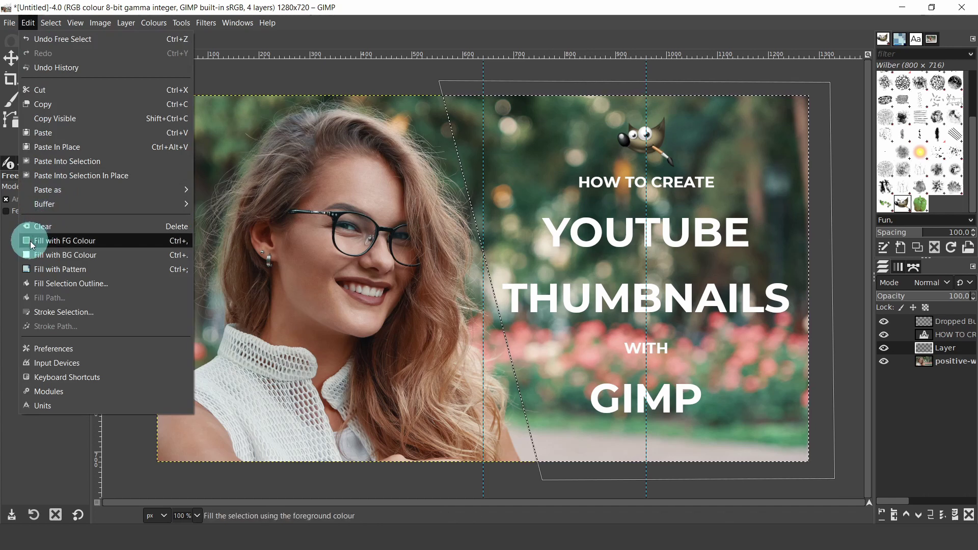
{"action": "left_click", "coordinate": [112, 239]}
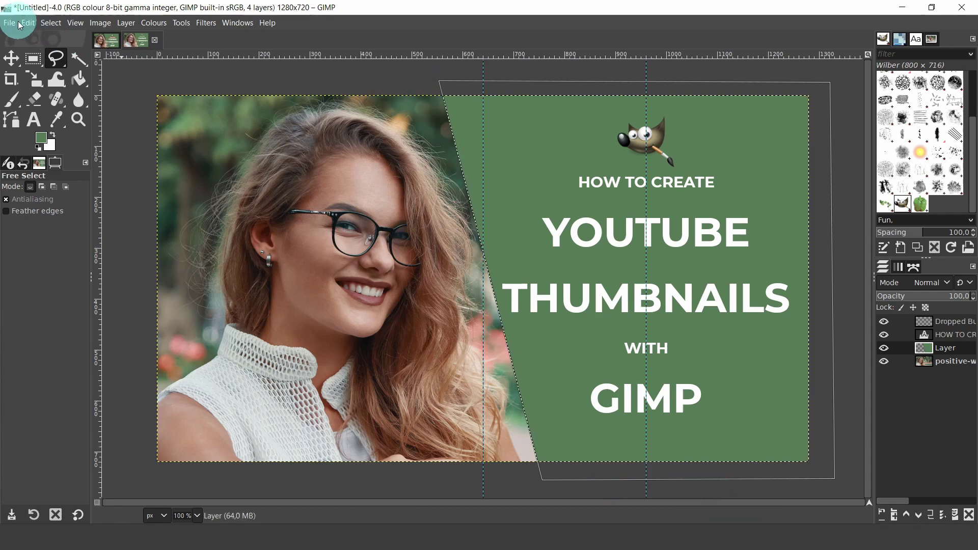
Step: Remove the selection and select the woman's photo layer with the Move tool
{"action": "left_click", "coordinate": [48, 25]}
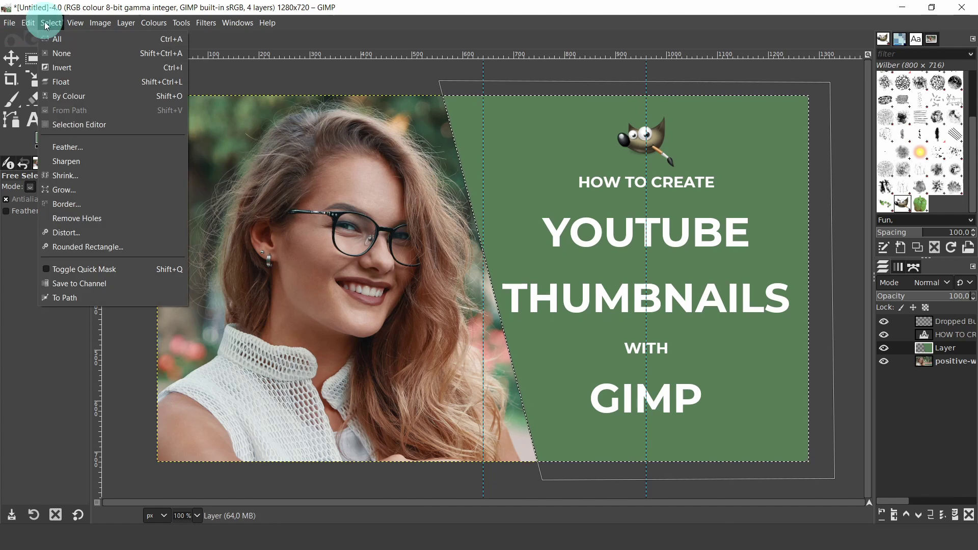
{"action": "left_click", "coordinate": [60, 53]}
{"action": "left_click", "coordinate": [12, 59]}
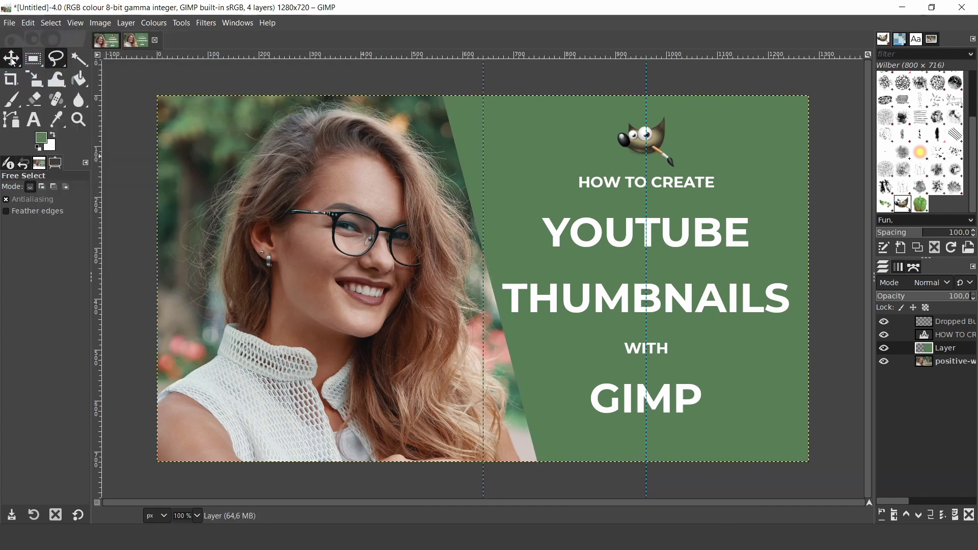
{"action": "left_click", "coordinate": [950, 361]}
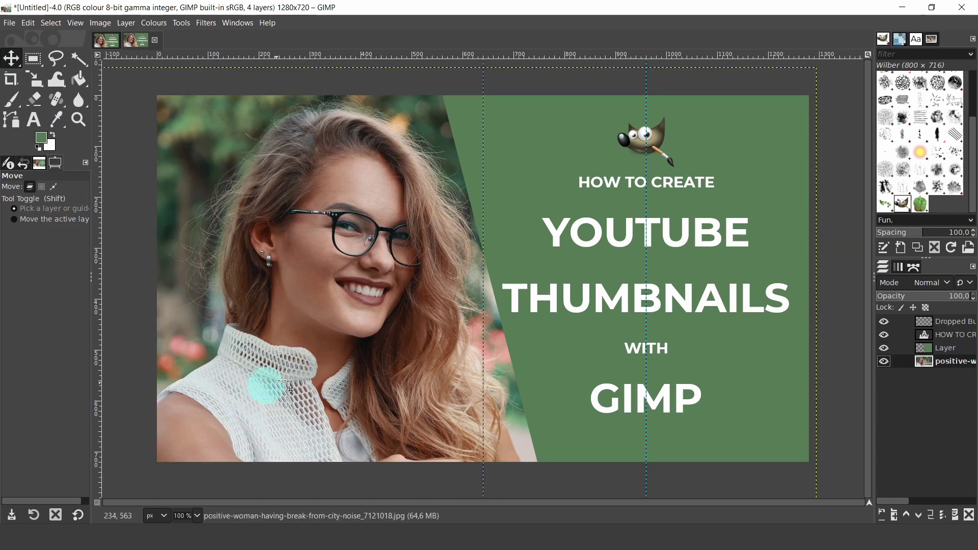
Step: Nudge the photo slightly left and down, then fit its layer to the 1280×720 image size
{"action": "left_click", "coordinate": [393, 340]}
{"action": "mouse_move", "coordinate": [394, 340]}
{"action": "left_mouse_down"}
{"action": "mouse_move", "coordinate": [377, 347]}
{"action": "mouse_move", "coordinate": [385, 344]}
{"action": "left_mouse_up"}
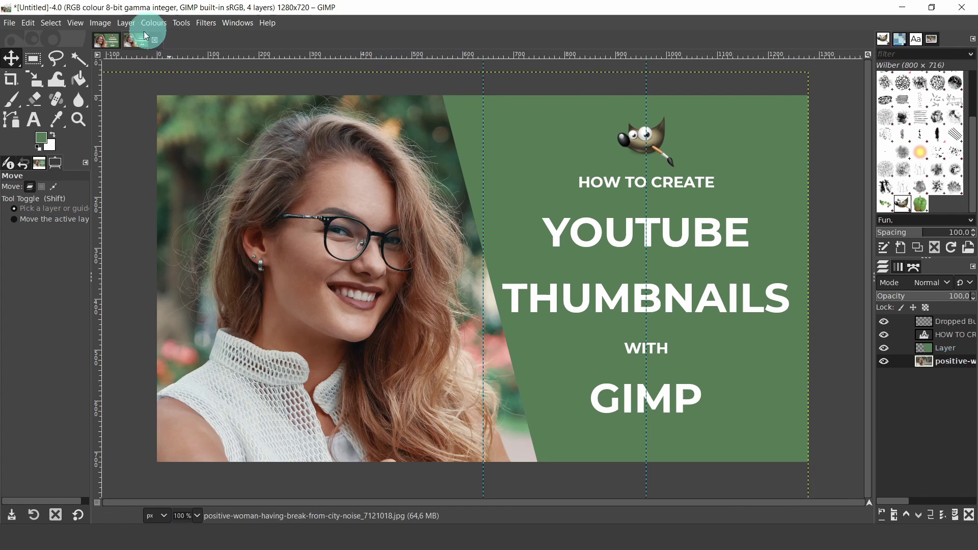
{"action": "left_click", "coordinate": [125, 23]}
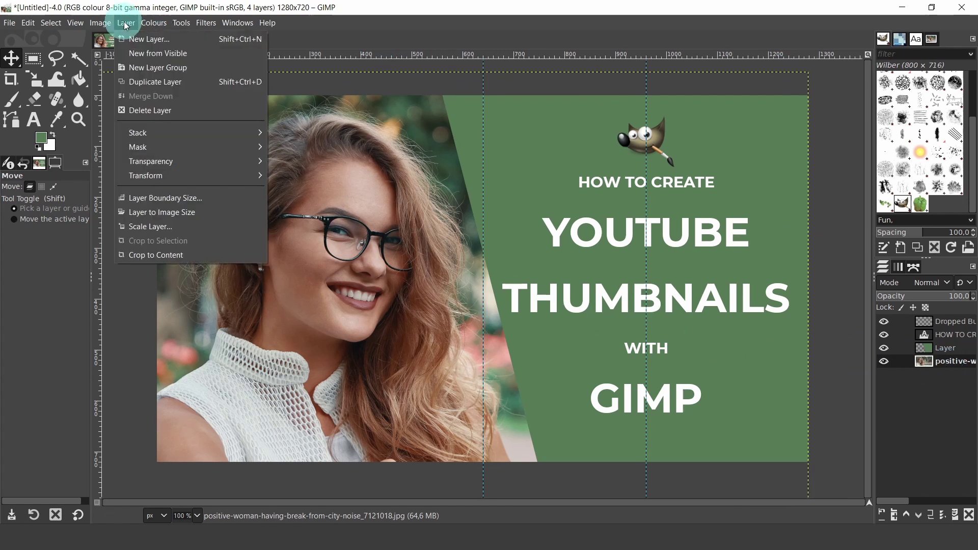
{"action": "left_click", "coordinate": [140, 211]}
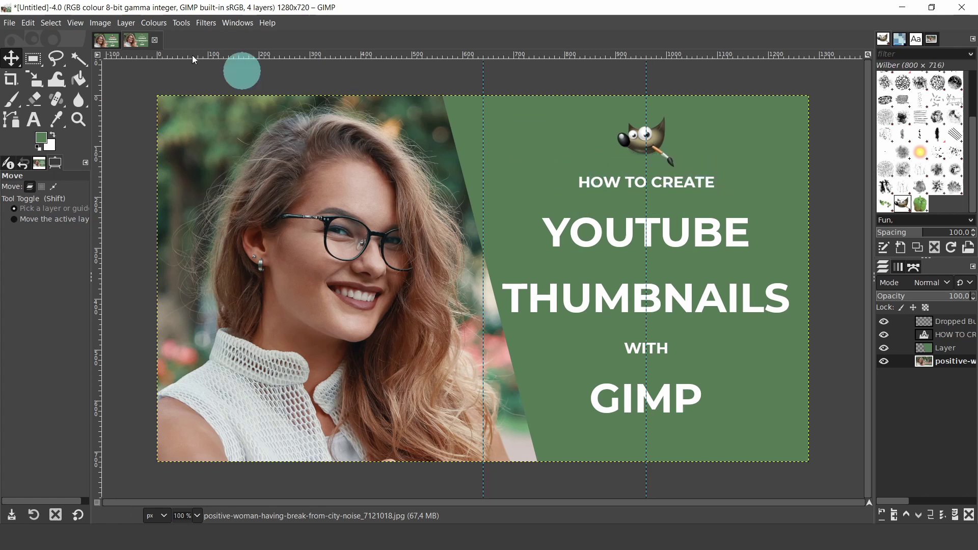
Step: Create a transparent layer named Layer-text-bg and raise it one place above the green panel layer
{"action": "left_click", "coordinate": [33, 59]}
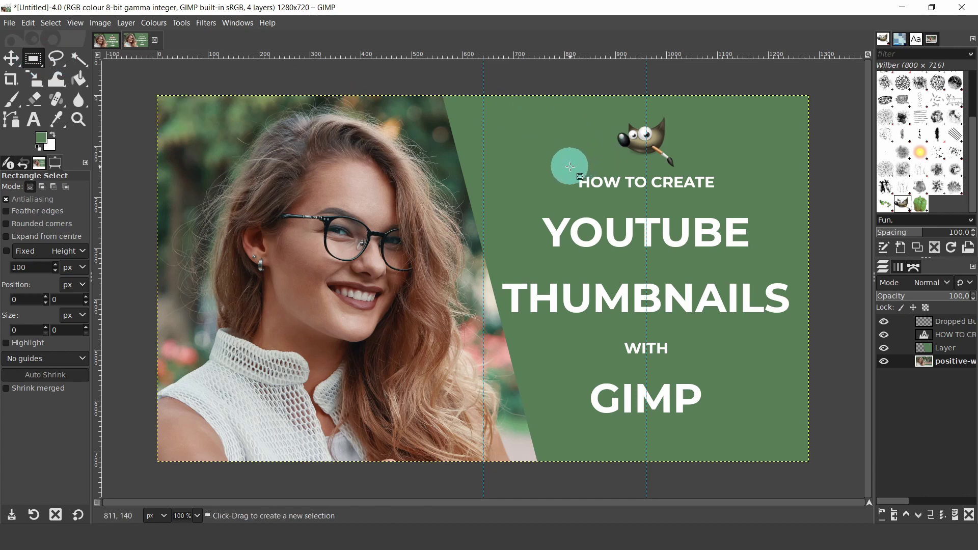
{"action": "left_click", "coordinate": [881, 513]}
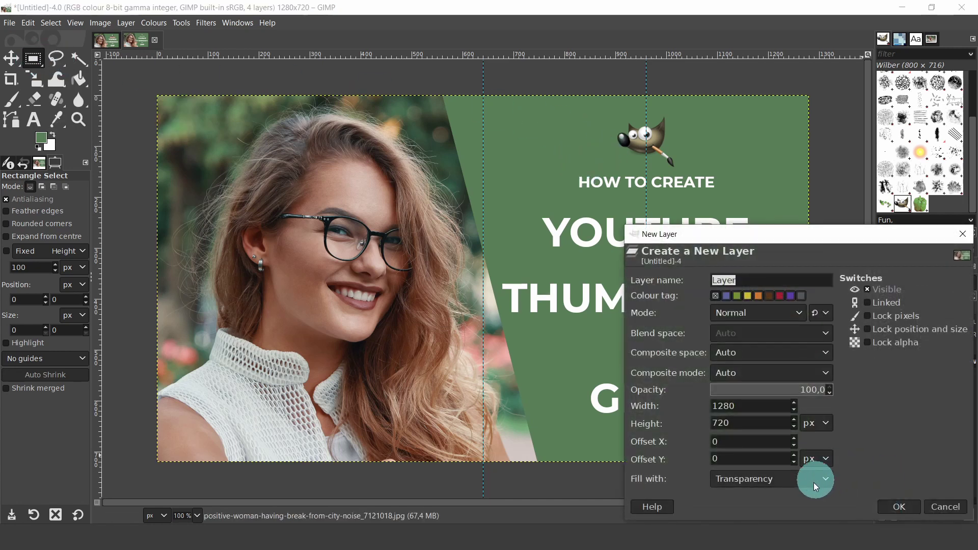
{"action": "left_click", "coordinate": [726, 280]}
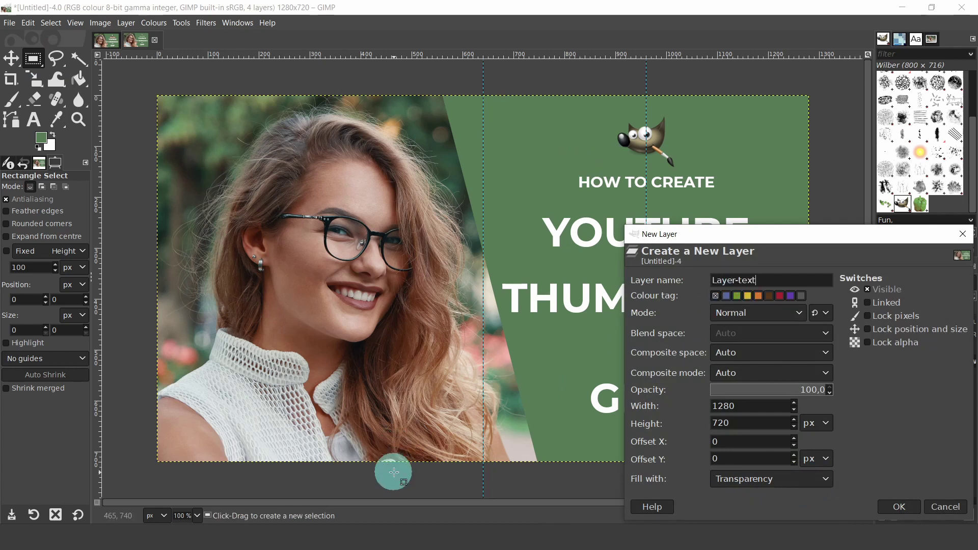
{"action": "type", "text": "-text-bg"}
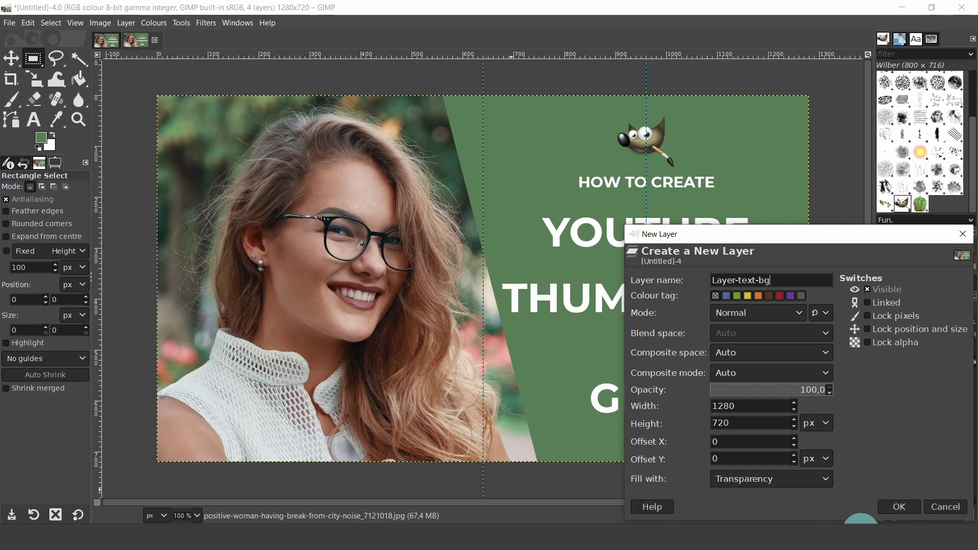
{"action": "left_click", "coordinate": [899, 506]}
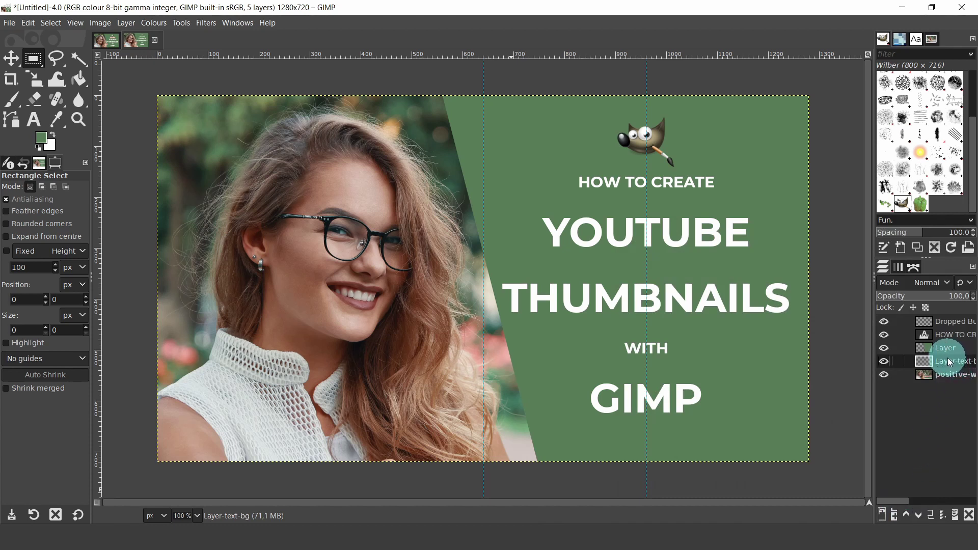
{"action": "left_click", "coordinate": [905, 513]}
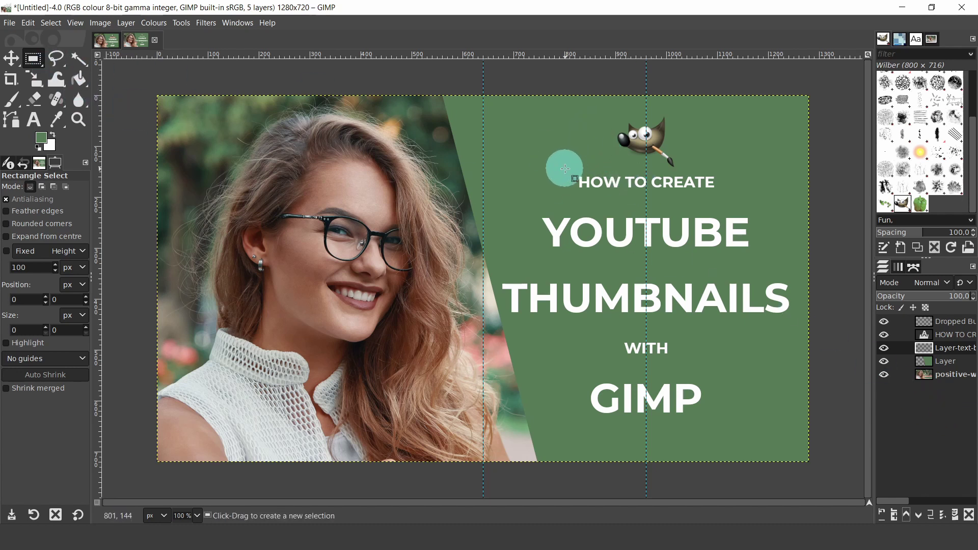
Step: Box HOW TO CREATE with a rectangular selection, tightened to 303×64 px at 808,140
{"action": "left_click_drag", "start_coordinate": [566, 167], "coordinate": [726, 199]}
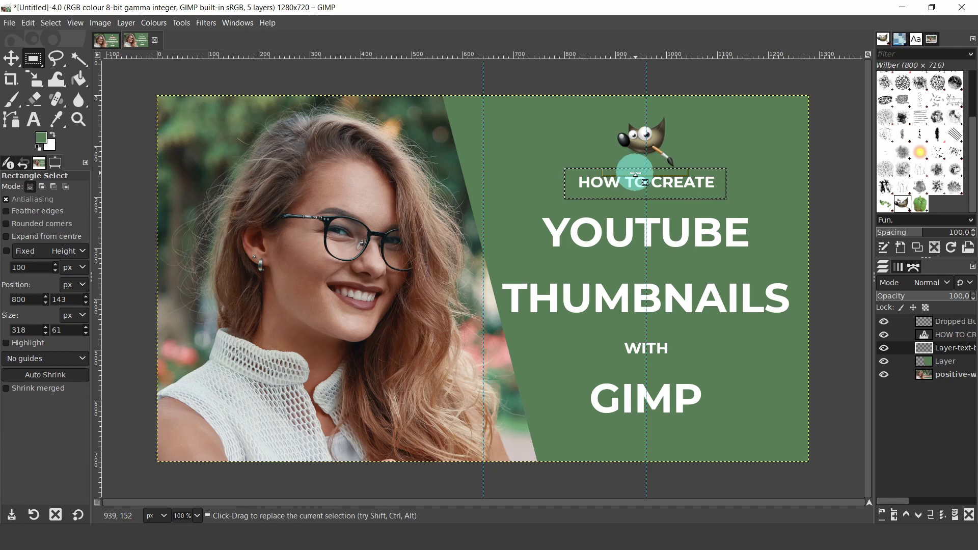
{"action": "left_click_drag", "start_coordinate": [635, 175], "coordinate": [635, 174]}
{"action": "left_click", "coordinate": [646, 204]}
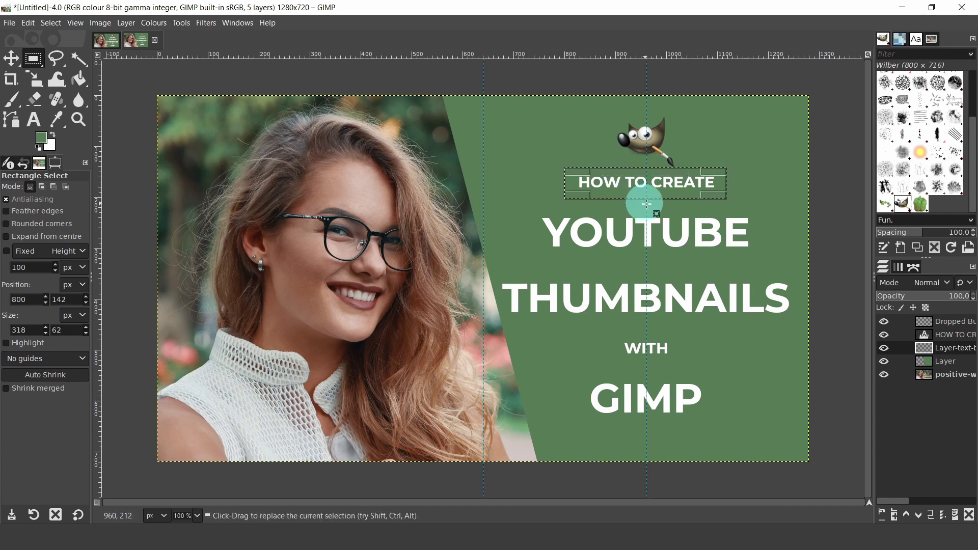
{"action": "left_click_drag", "start_coordinate": [578, 183], "coordinate": [583, 183]}
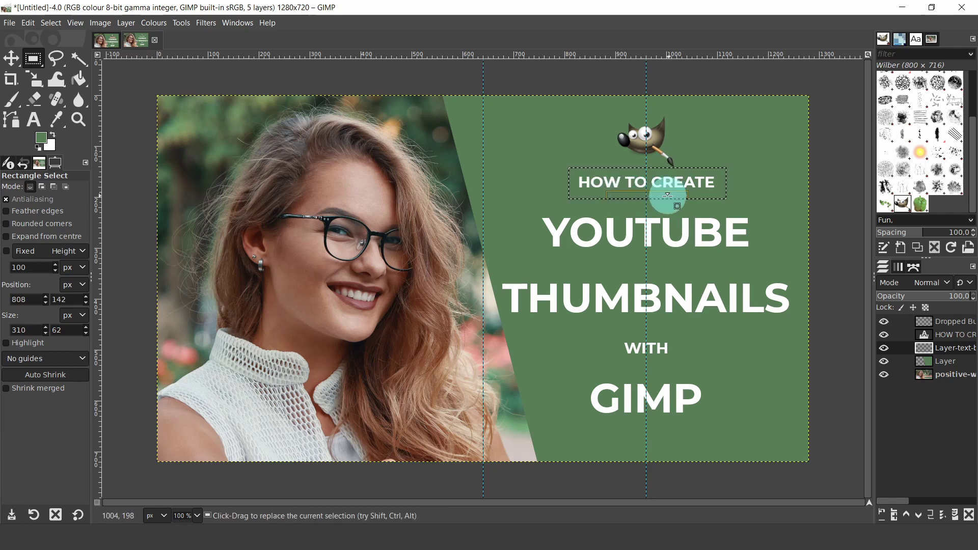
{"action": "left_click_drag", "start_coordinate": [646, 175], "coordinate": [646, 174]}
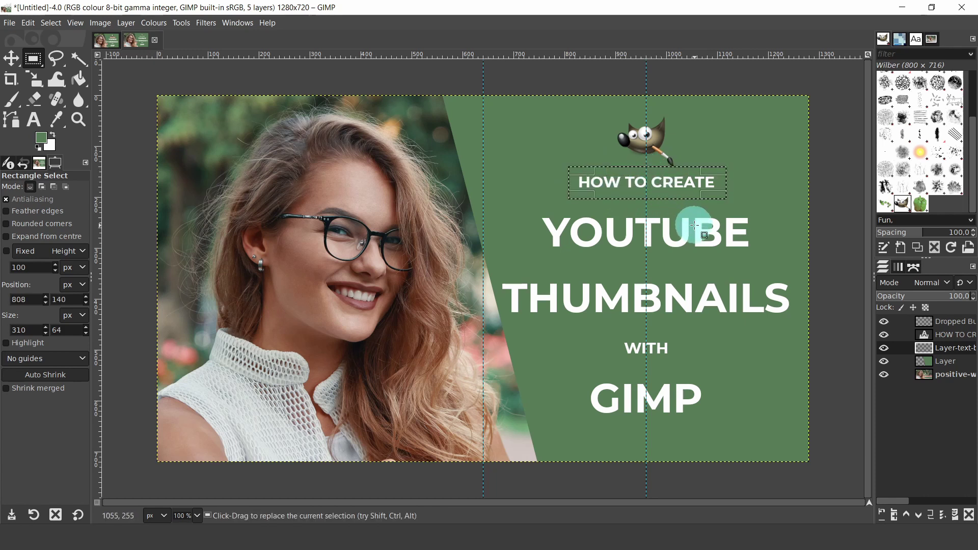
{"action": "left_click_drag", "start_coordinate": [707, 184], "coordinate": [702, 185]}
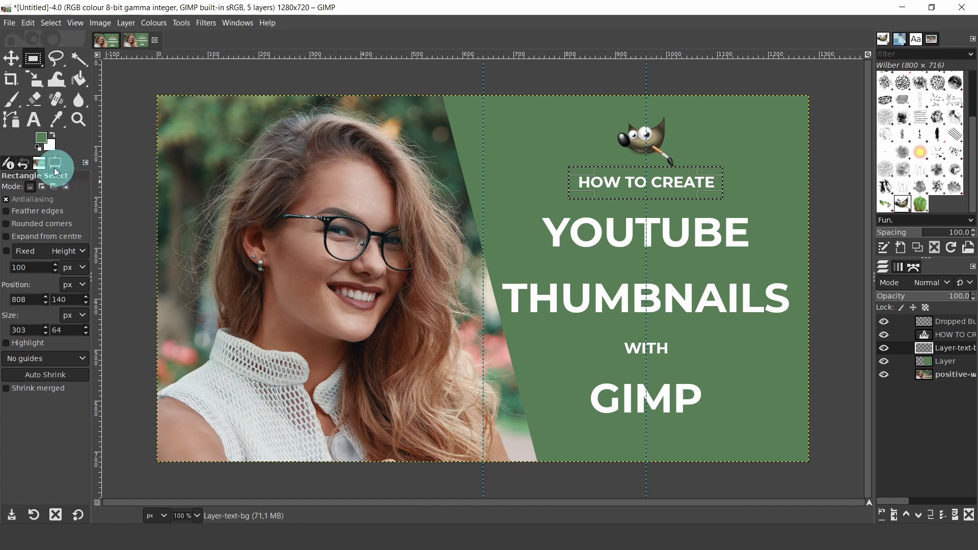
Step: Sample several pink and salmon shades from the photo with the Colour Picker
{"action": "left_click", "coordinate": [56, 121]}
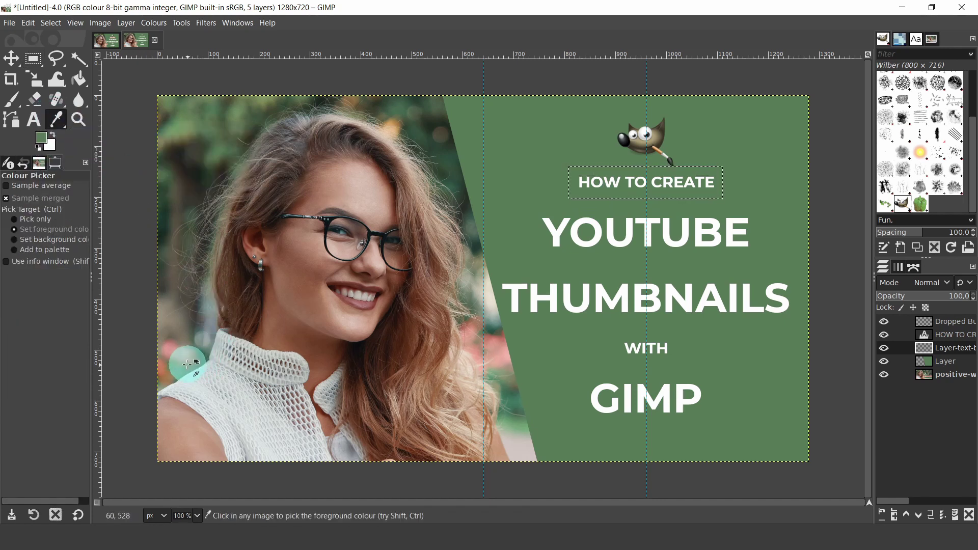
{"action": "left_click", "coordinate": [164, 346]}
{"action": "left_click", "coordinate": [191, 356]}
{"action": "left_click", "coordinate": [491, 343]}
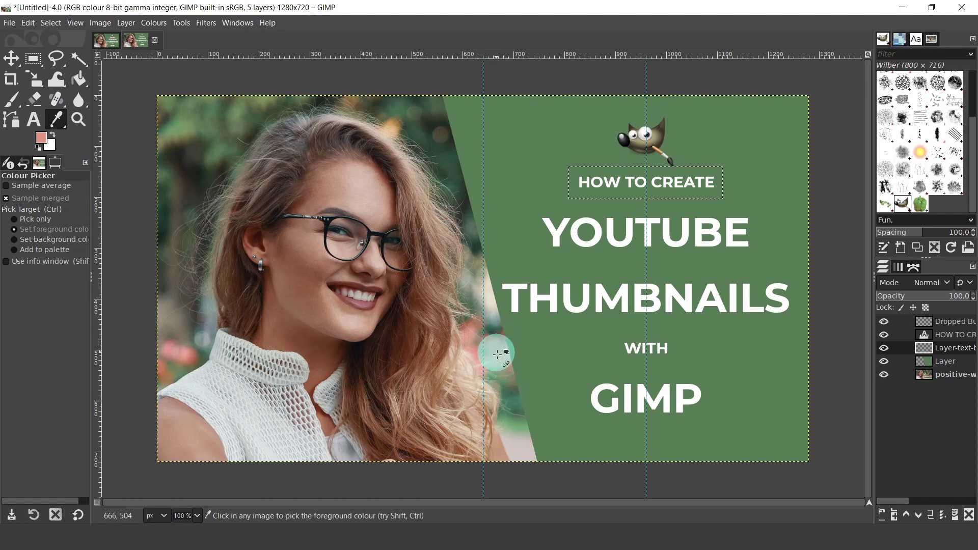
{"action": "left_click", "coordinate": [191, 359]}
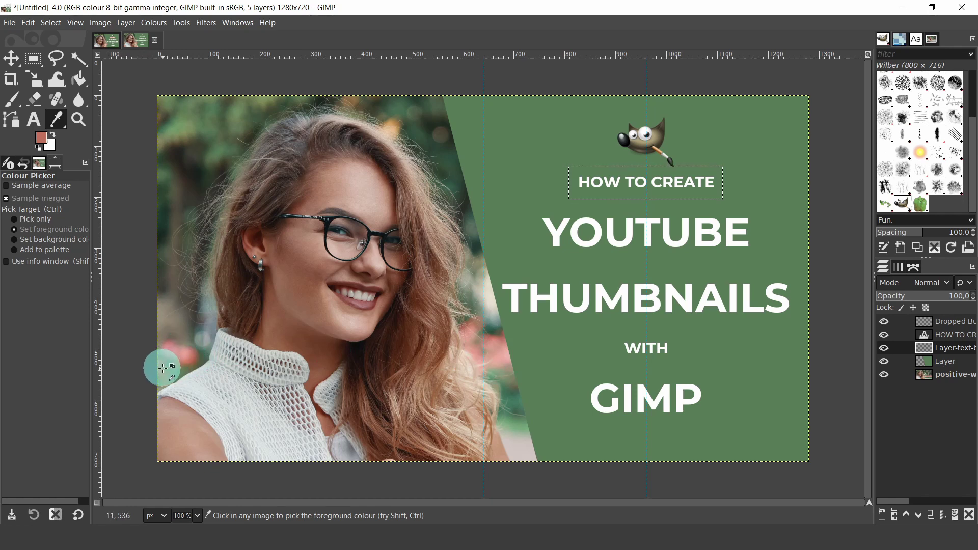
Step: Set the foreground colour to coral cf5b48 via its HTML notation
{"action": "left_click", "coordinate": [39, 136]}
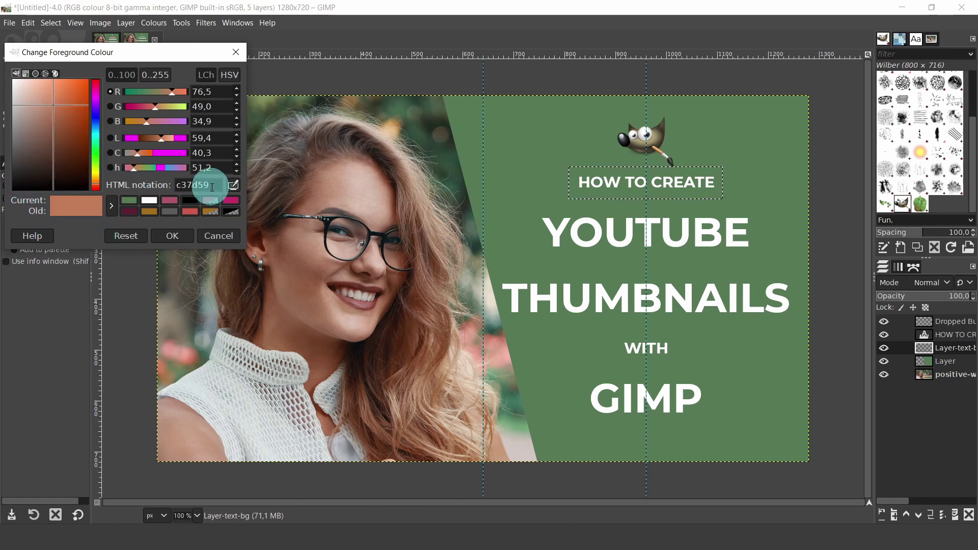
{"action": "double_click", "coordinate": [204, 186]}
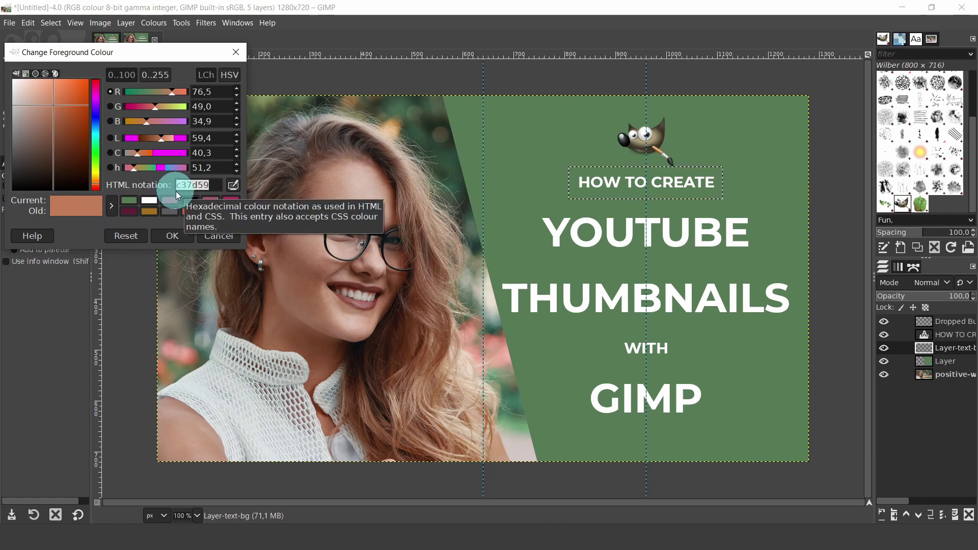
{"action": "type", "text": "cf"}
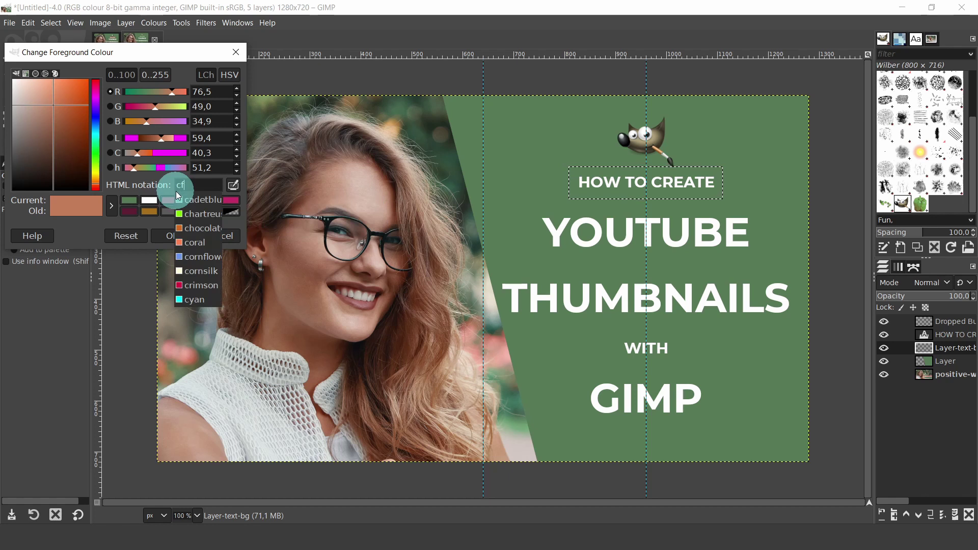
{"action": "type", "text": "5"}
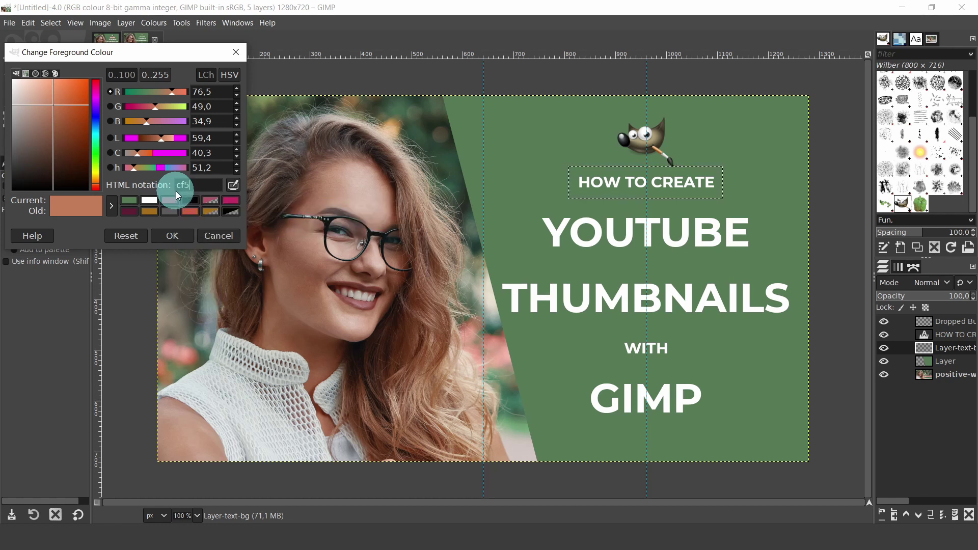
{"action": "type", "text": "b48"}
{"action": "left_click", "coordinate": [172, 235]}
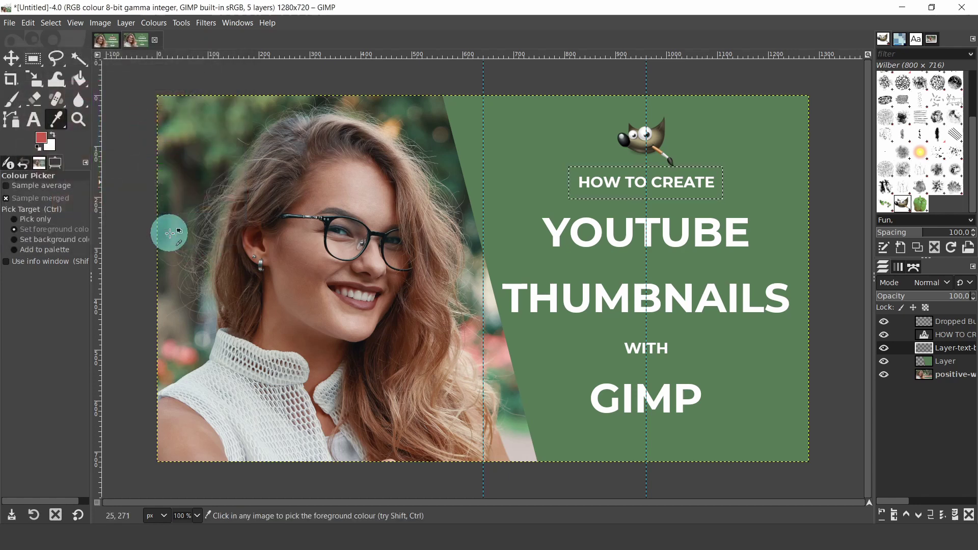
Step: Bucket-fill the box behind 'HOW TO CREATE' with coral, then clear the selection
{"action": "left_click", "coordinate": [79, 77]}
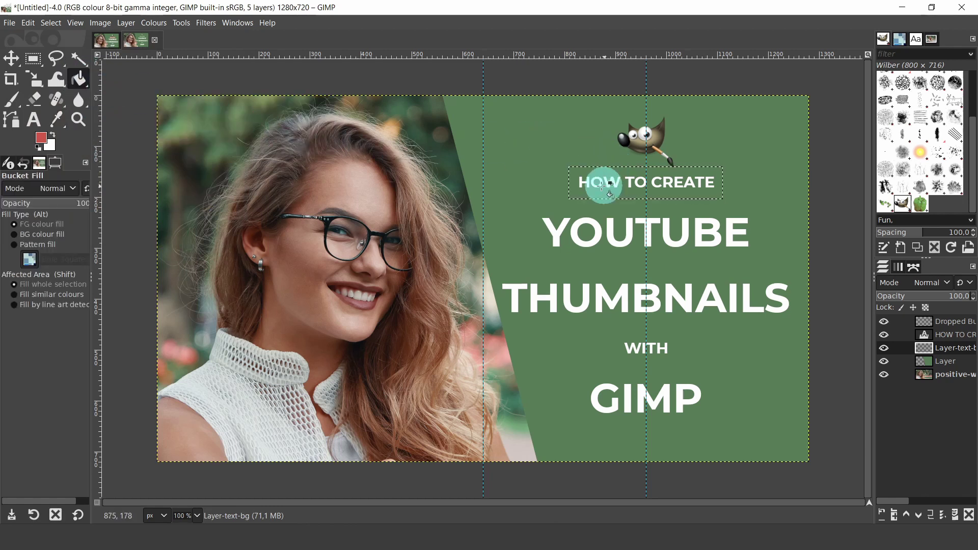
{"action": "left_click", "coordinate": [582, 177]}
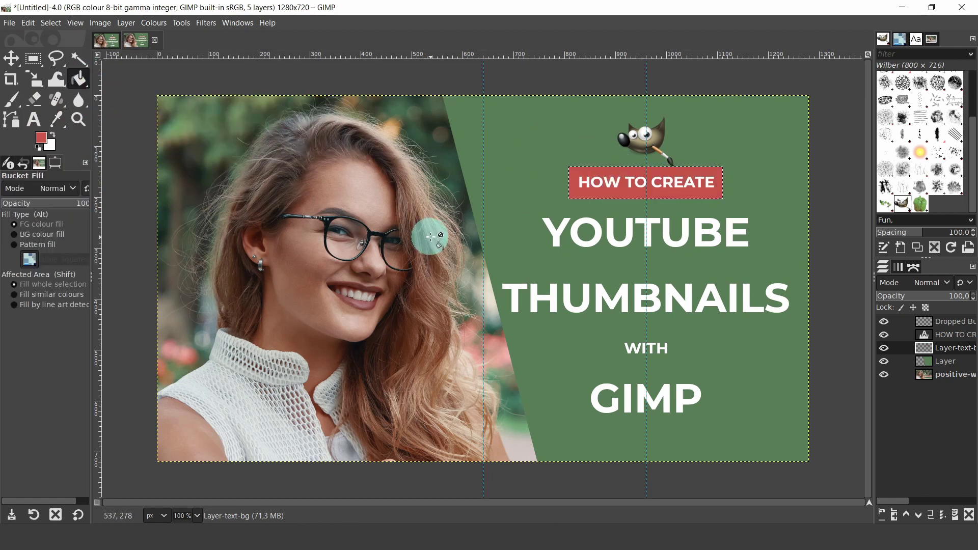
{"action": "left_click", "coordinate": [47, 23]}
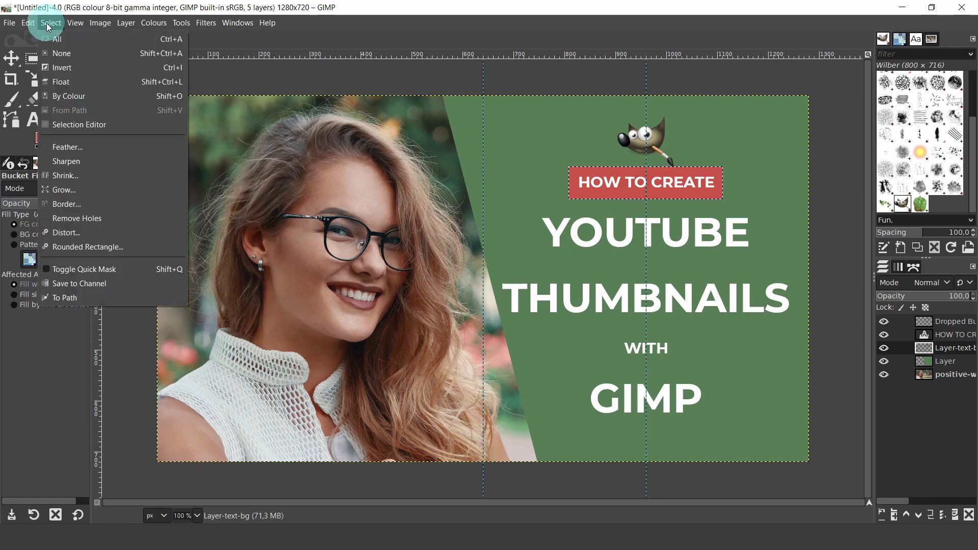
{"action": "left_click", "coordinate": [59, 53]}
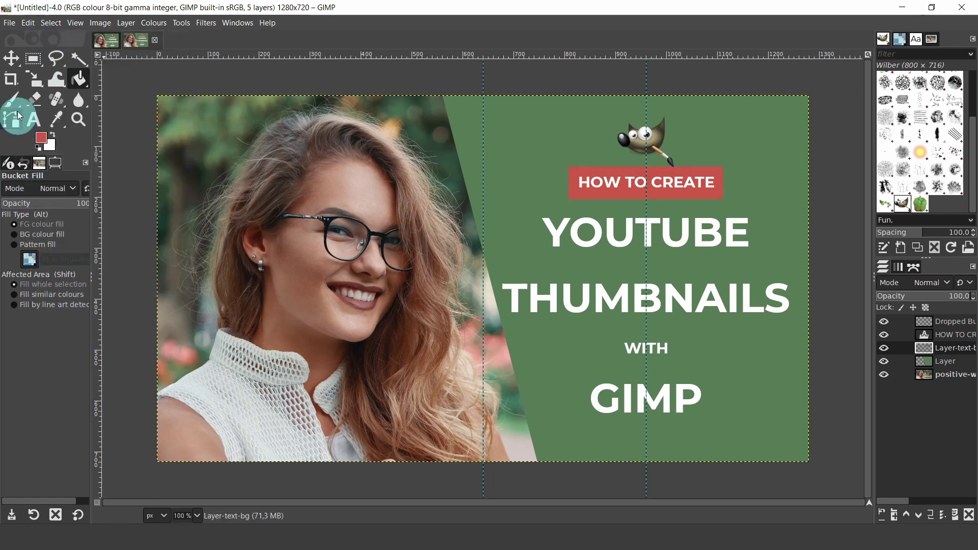
Step: Drag both guides off the canvas with the Move tool
{"action": "key", "text": "m"}
{"action": "left_click_drag", "start_coordinate": [481, 80], "coordinate": [132, 124]}
{"action": "left_click_drag", "start_coordinate": [645, 99], "coordinate": [88, 163]}
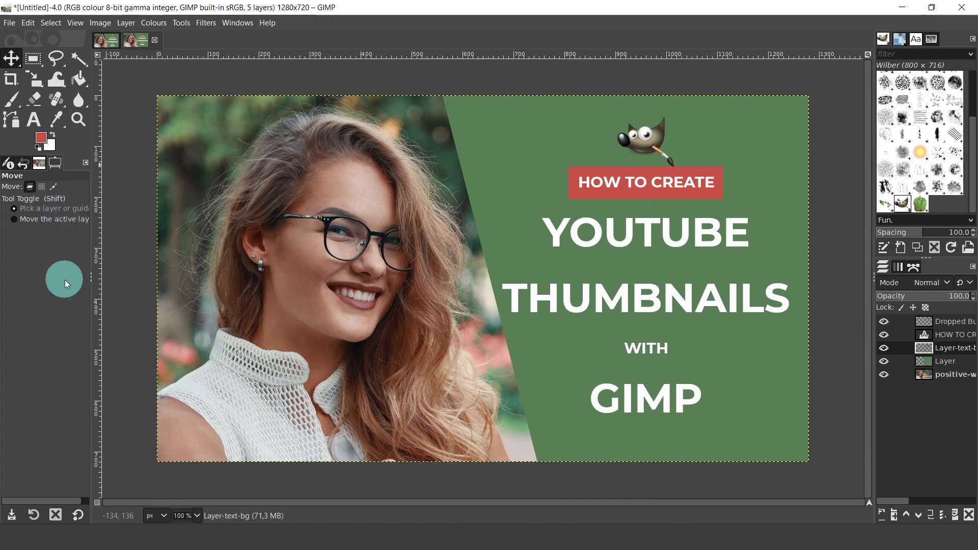
Step: In Export As, name the file 'thumbnail' in the how to create a thumbnail folder
{"action": "left_click", "coordinate": [9, 25]}
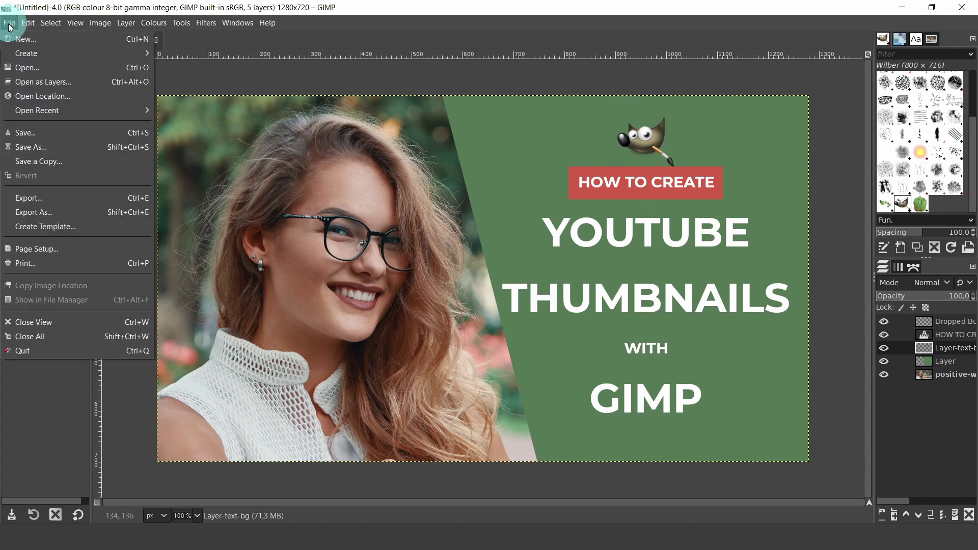
{"action": "left_click", "coordinate": [33, 212]}
{"action": "left_click", "coordinate": [31, 256]}
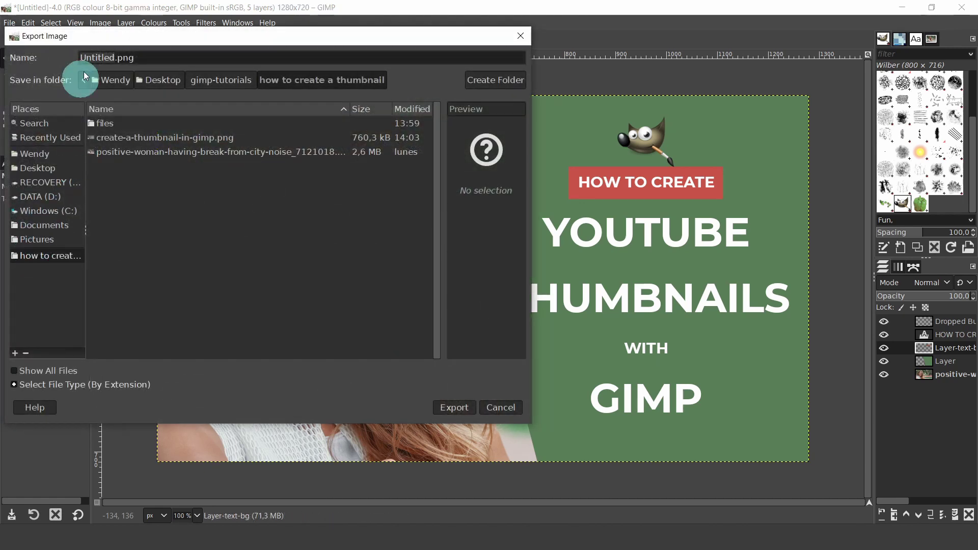
{"action": "left_click", "coordinate": [110, 55]}
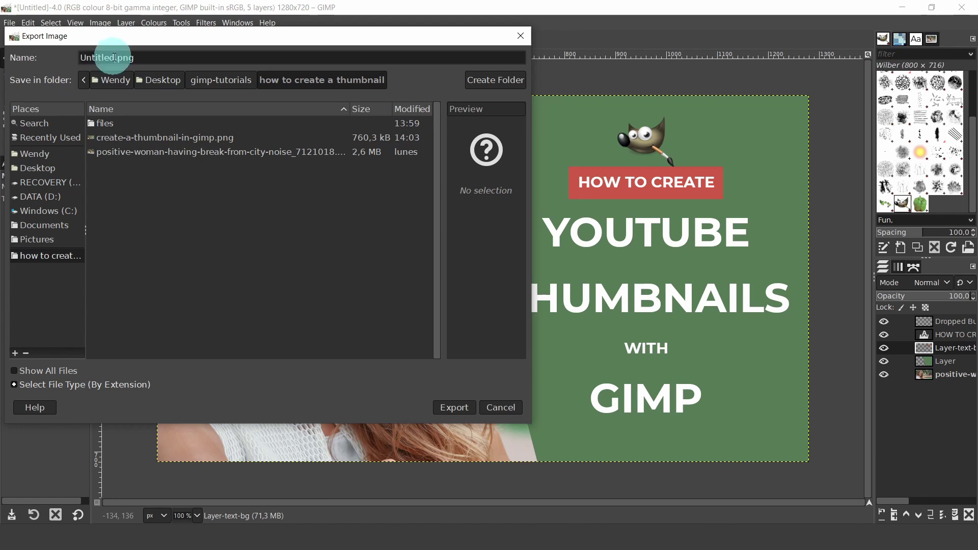
{"action": "key", "text": "shift+End"}
{"action": "key", "text": "shift+Home"}
{"action": "left_click", "coordinate": [48, 79]}
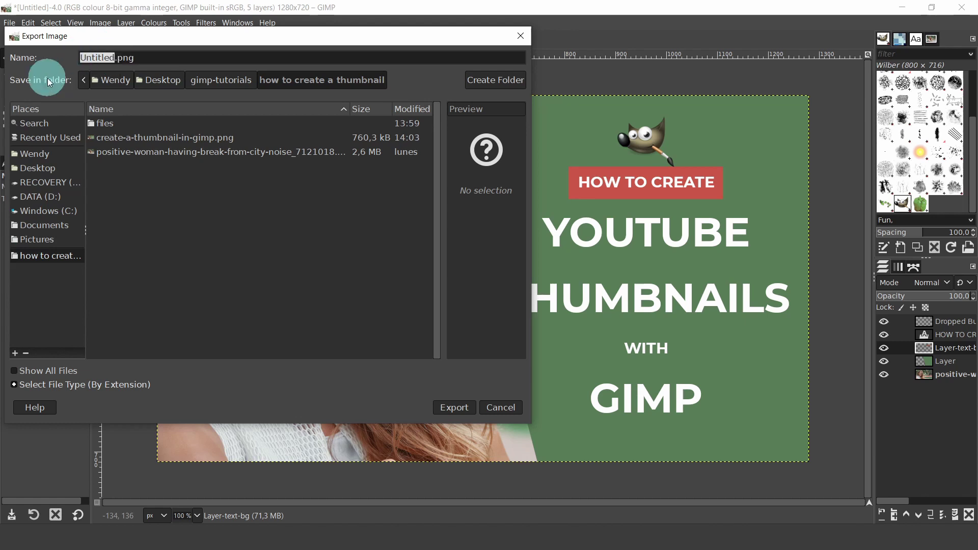
{"action": "type", "text": "thumbn"}
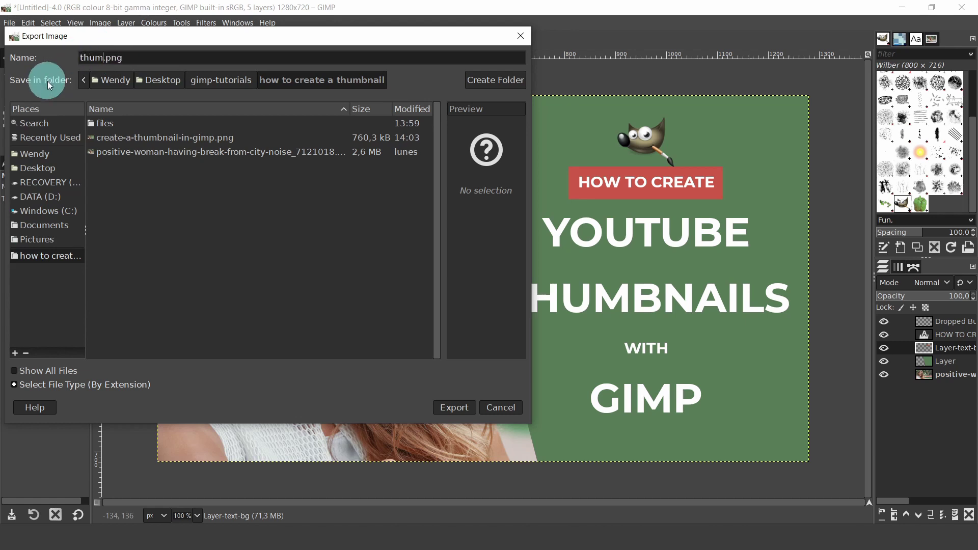
{"action": "type", "text": "ail"}
{"action": "left_click", "coordinate": [155, 64]}
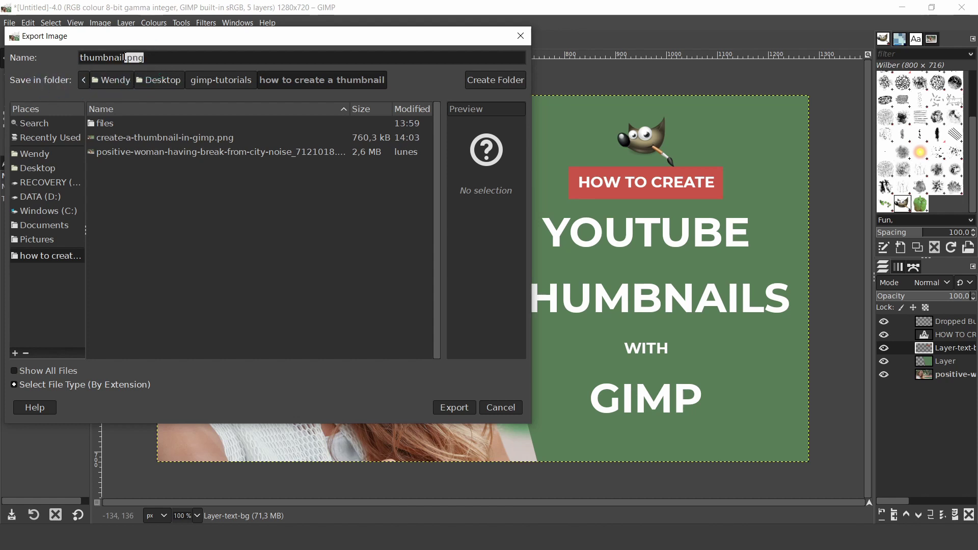
{"action": "left_click", "coordinate": [168, 102]}
Step: Export it as thumbnail.png, accepting the default PNG settings
{"action": "left_click", "coordinate": [117, 386]}
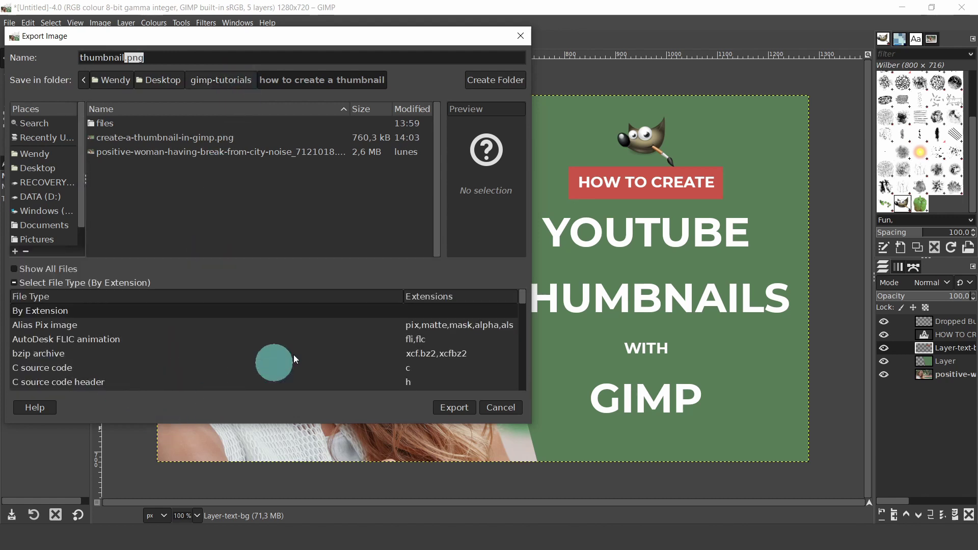
{"action": "left_click", "coordinate": [450, 405]}
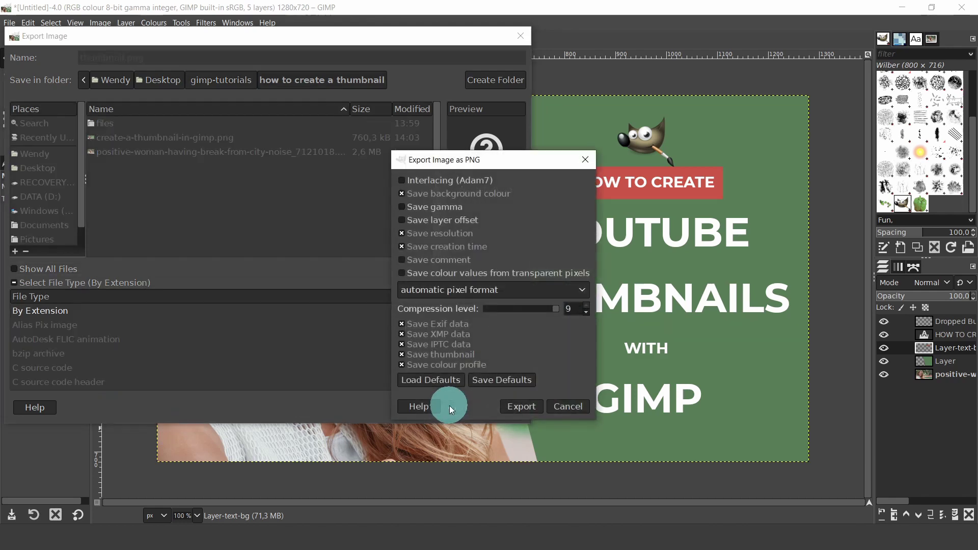
{"action": "left_click", "coordinate": [517, 406]}
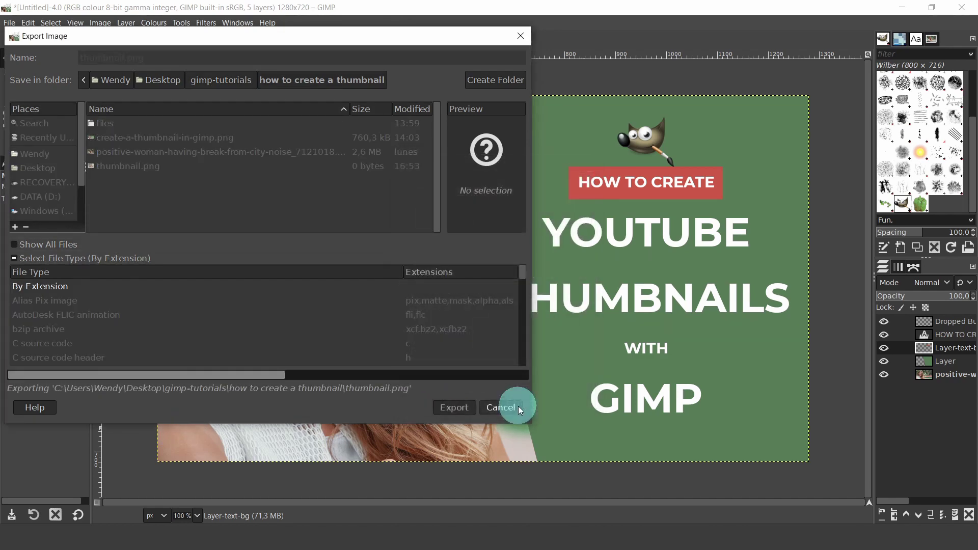